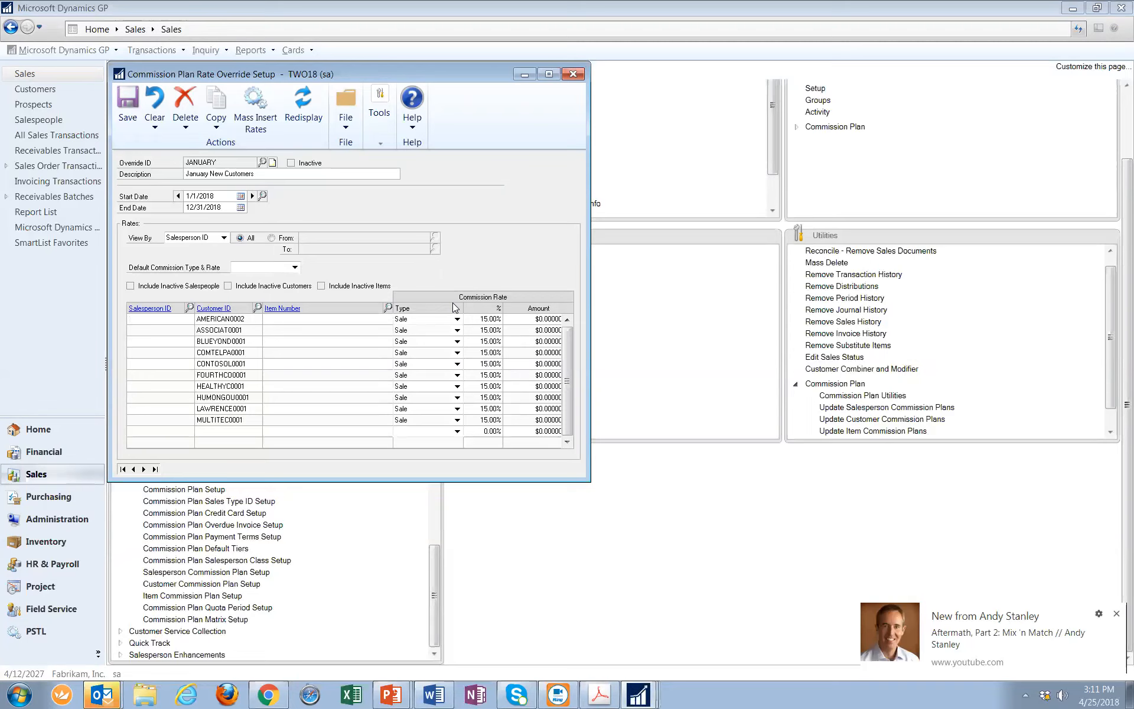
- Review the JANUARY override's start and end dates and the first customer's commission rate and item number
click(229, 319)
click(218, 196)
click(219, 207)
click(224, 196)
click(492, 319)
click(289, 319)
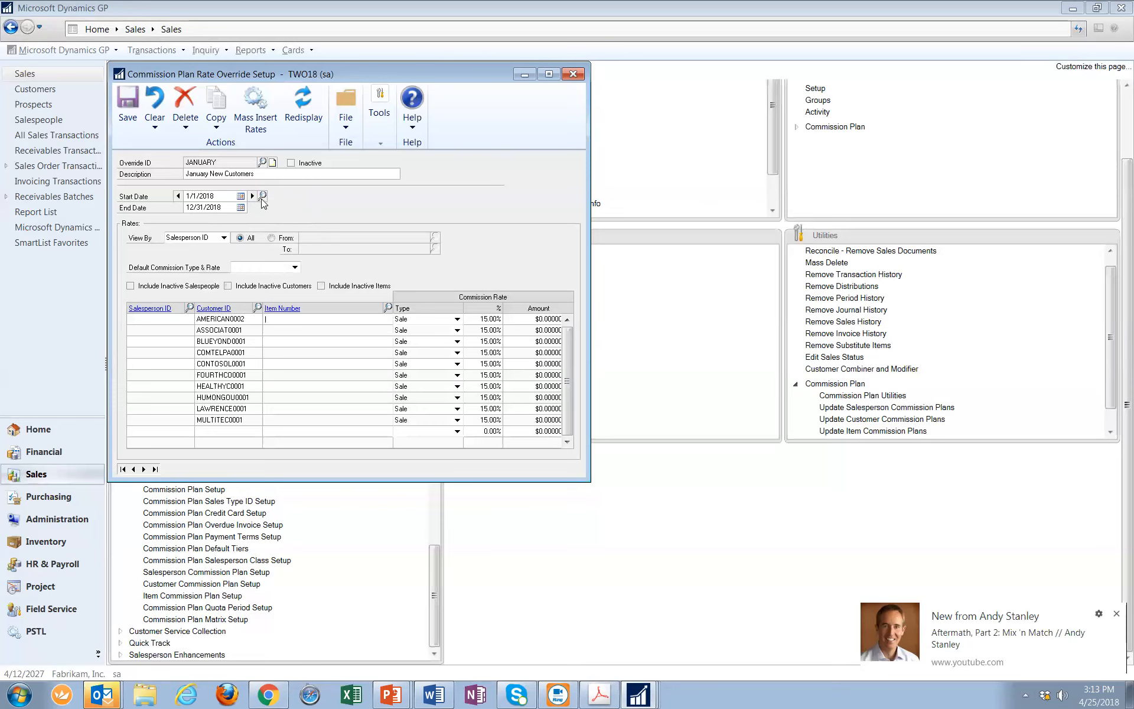
- Look up the JANUARY override's date ranges, load the one starting 1/1/2019 and check its commission rates
click(264, 199)
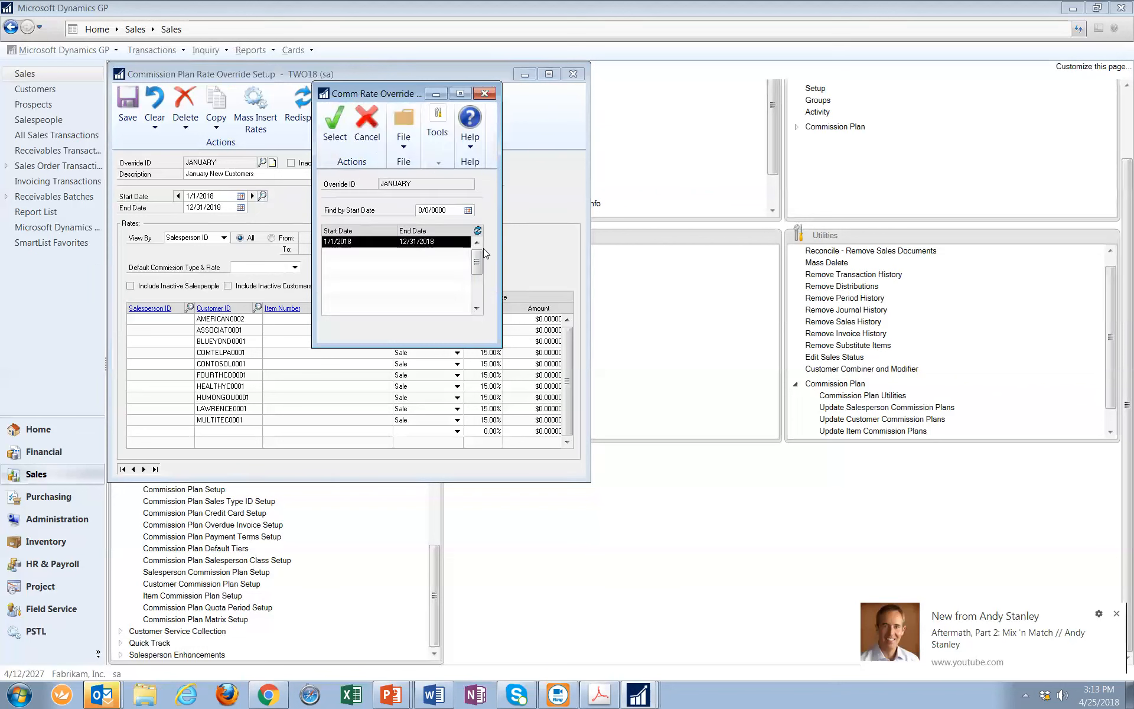
click(366, 242)
click(335, 142)
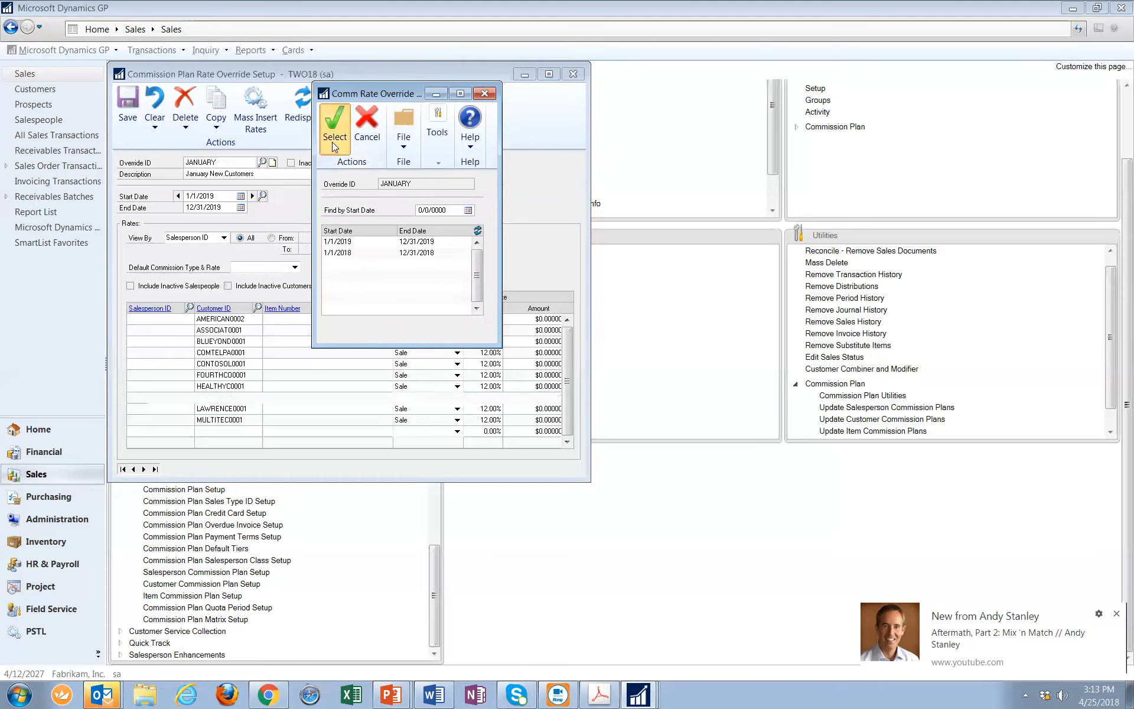
click(476, 319)
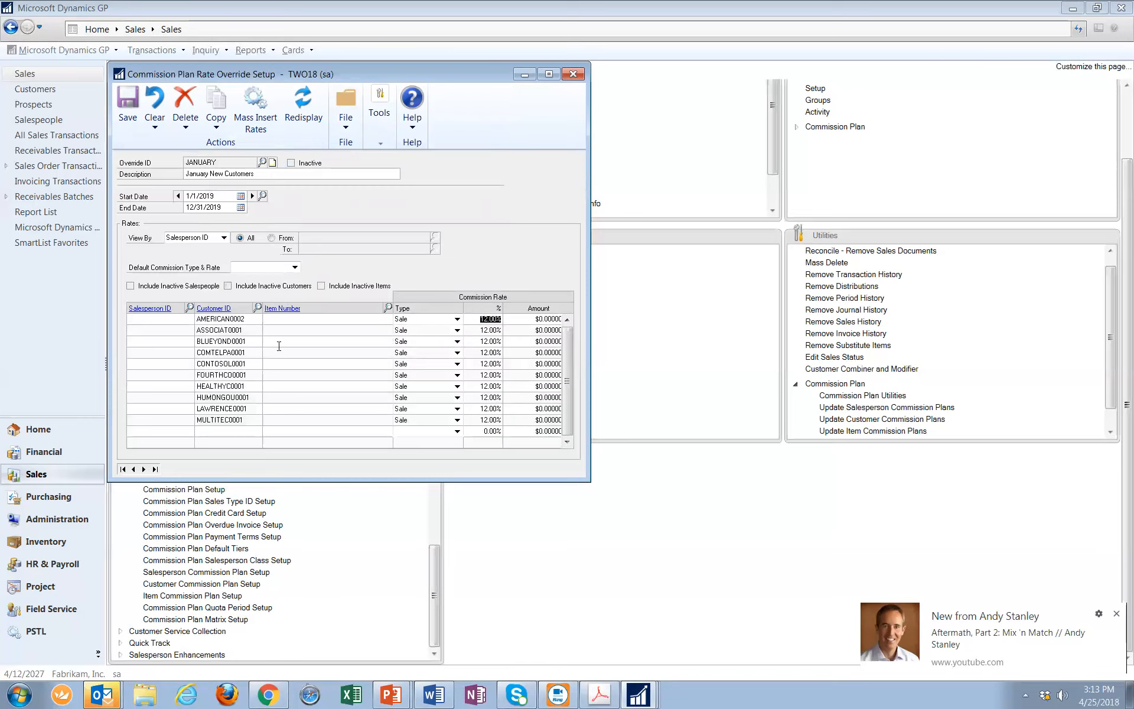
- Clear the date range of the JANUARY override and enter a new one from 1/1/2020 to 12/31/2020
click(156, 128)
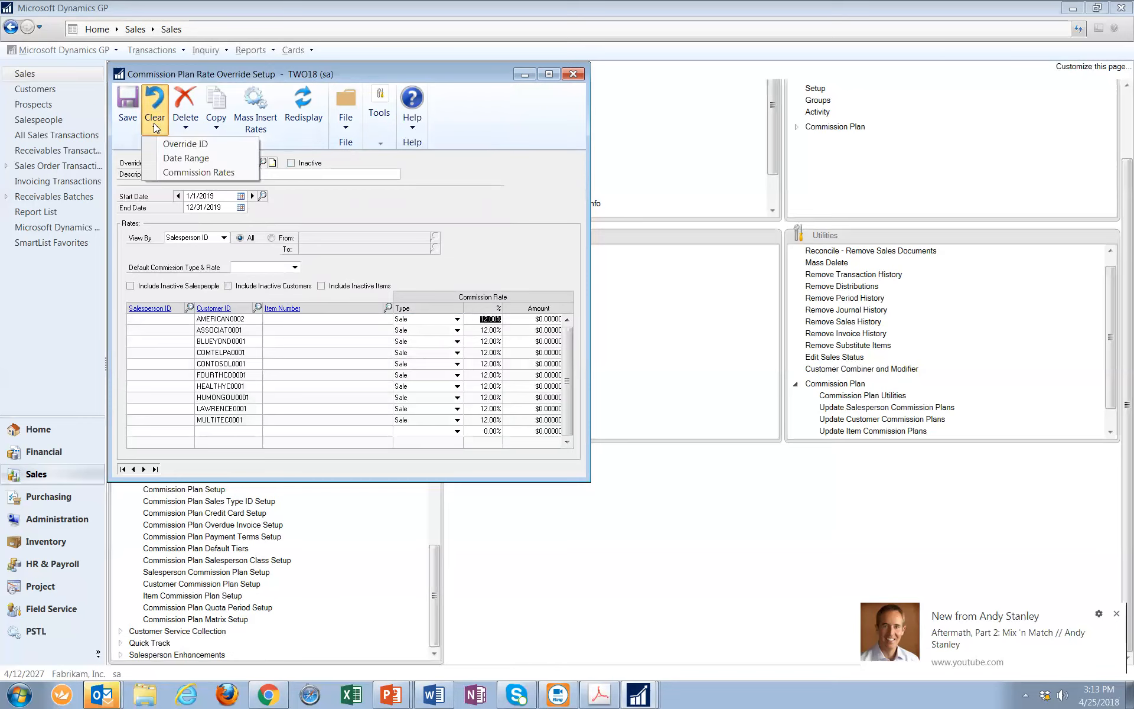
click(193, 158)
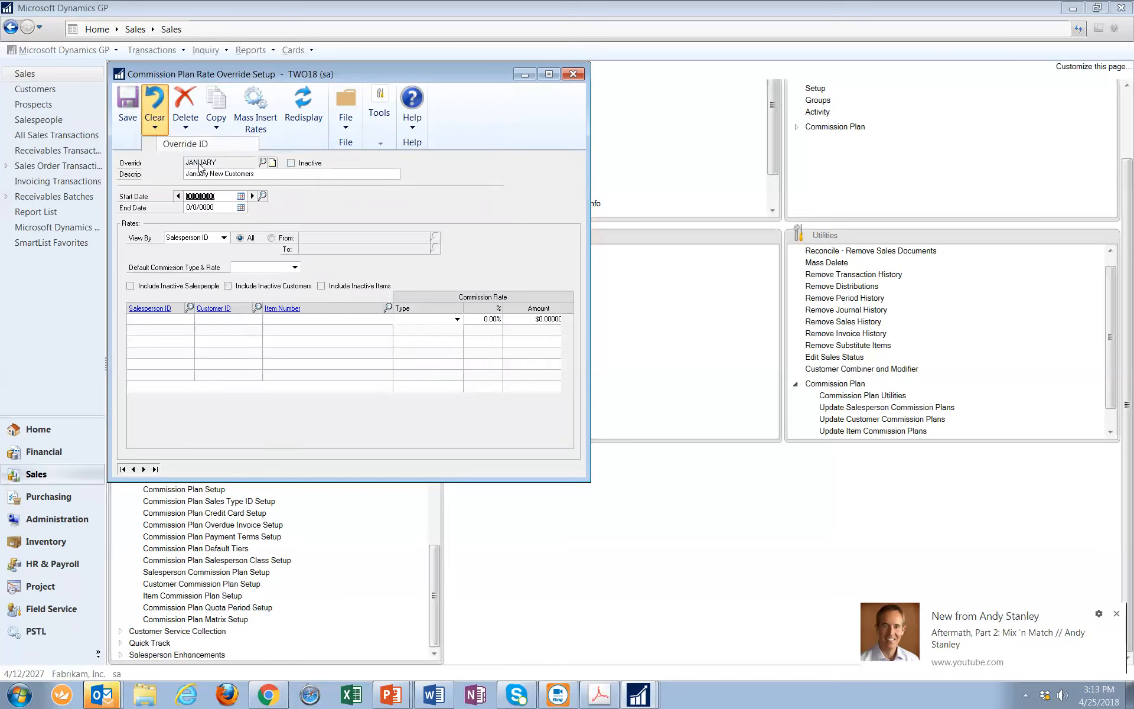
text(0112010)
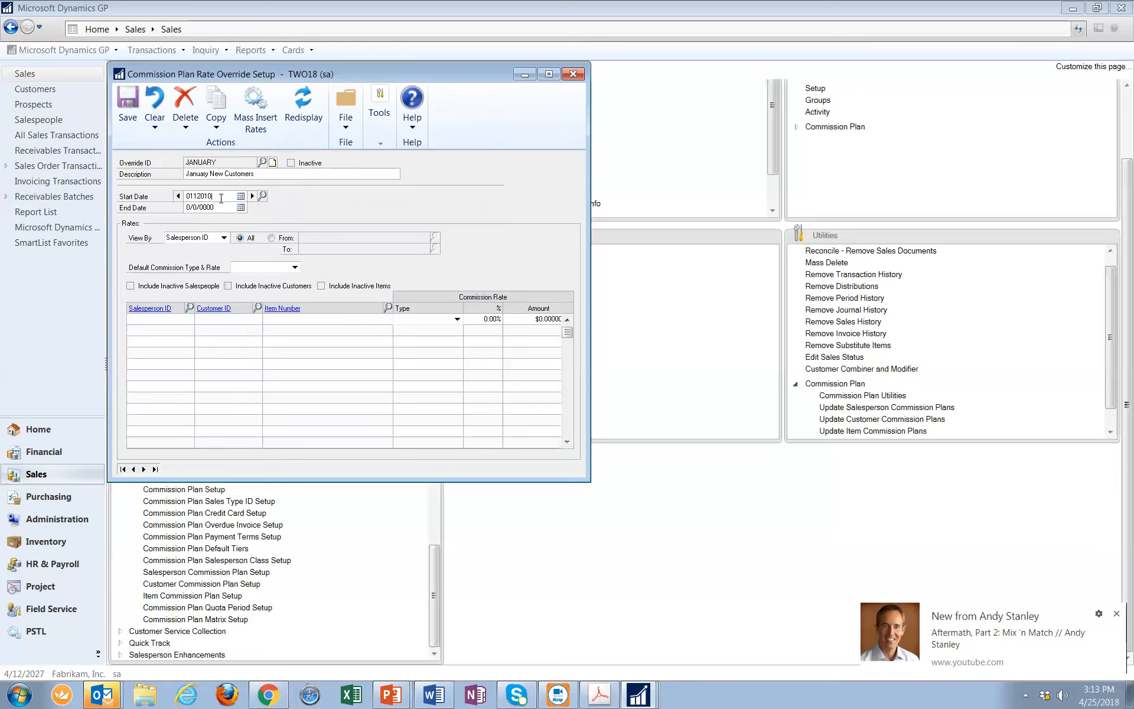
key(Tab)
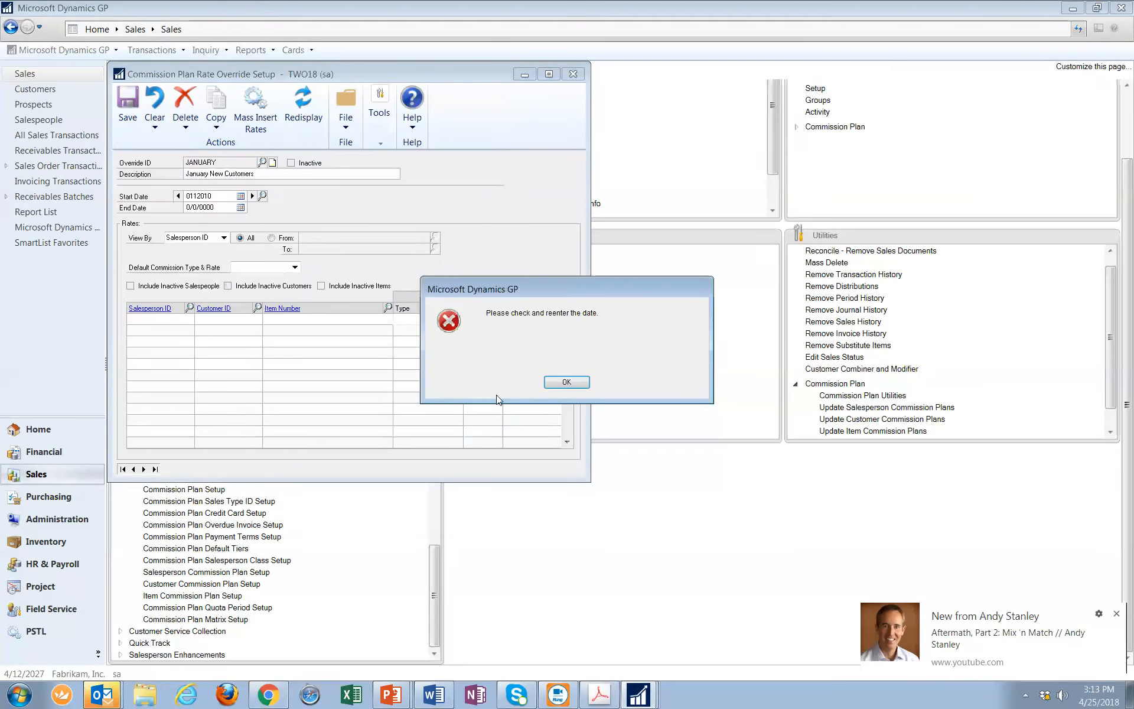
click(566, 382)
text(0)
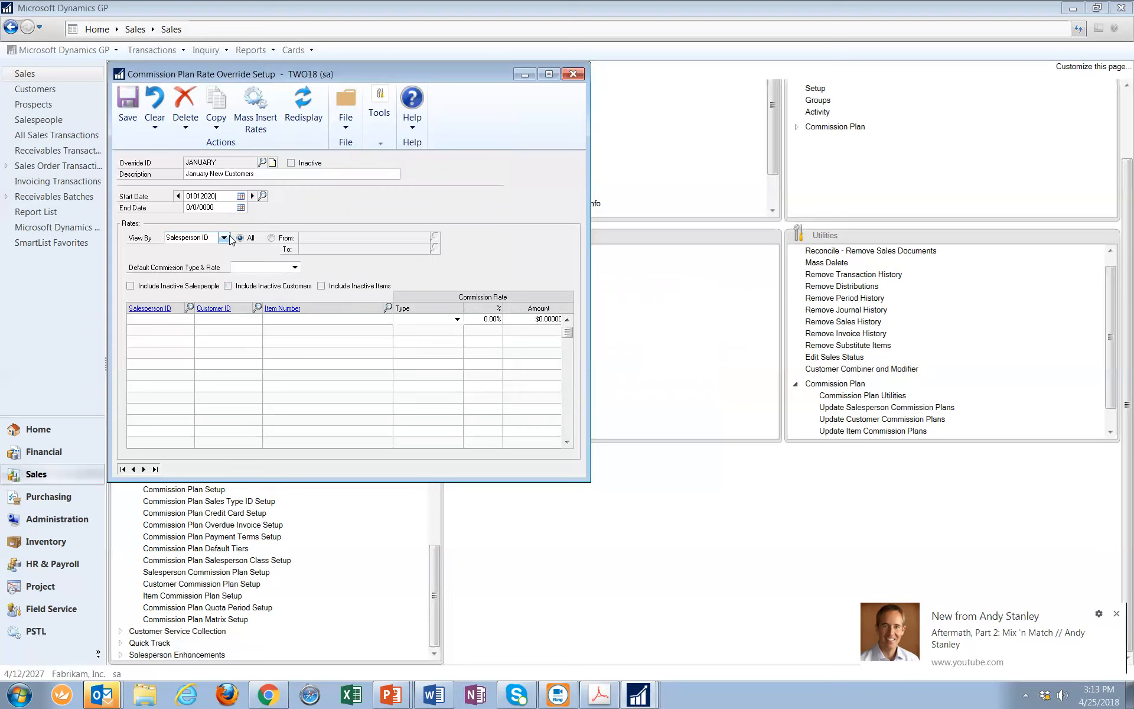
key(Tab)
text(123120)
click(219, 118)
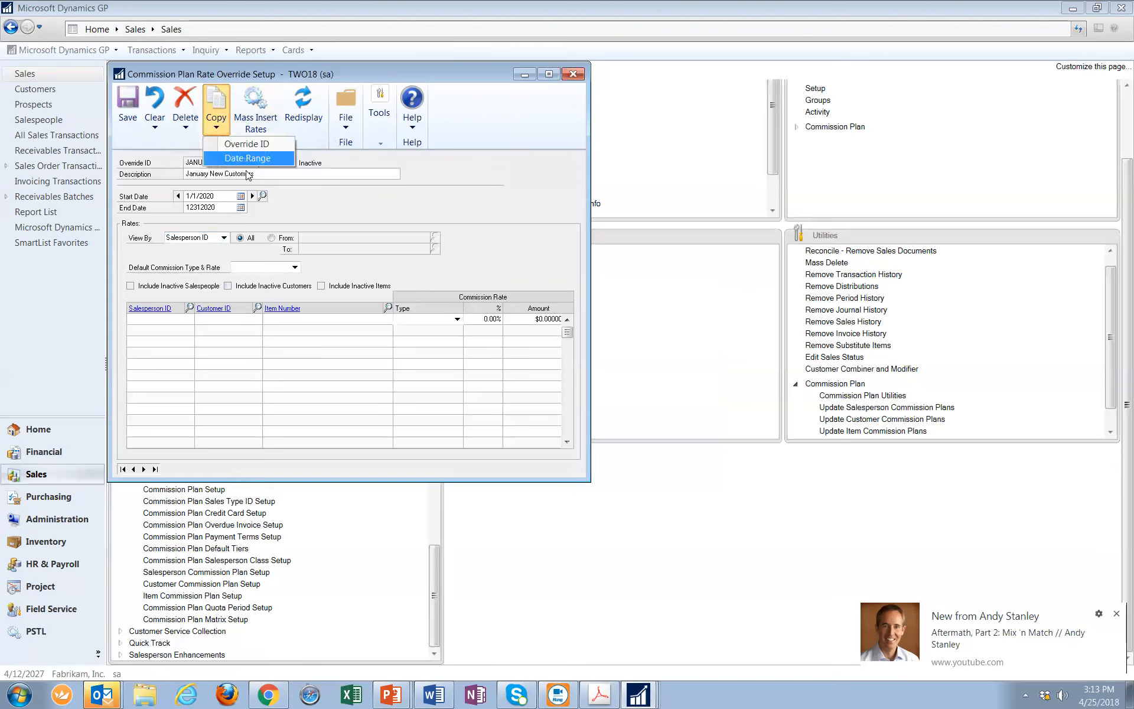
click(340, 215)
key(Tab)
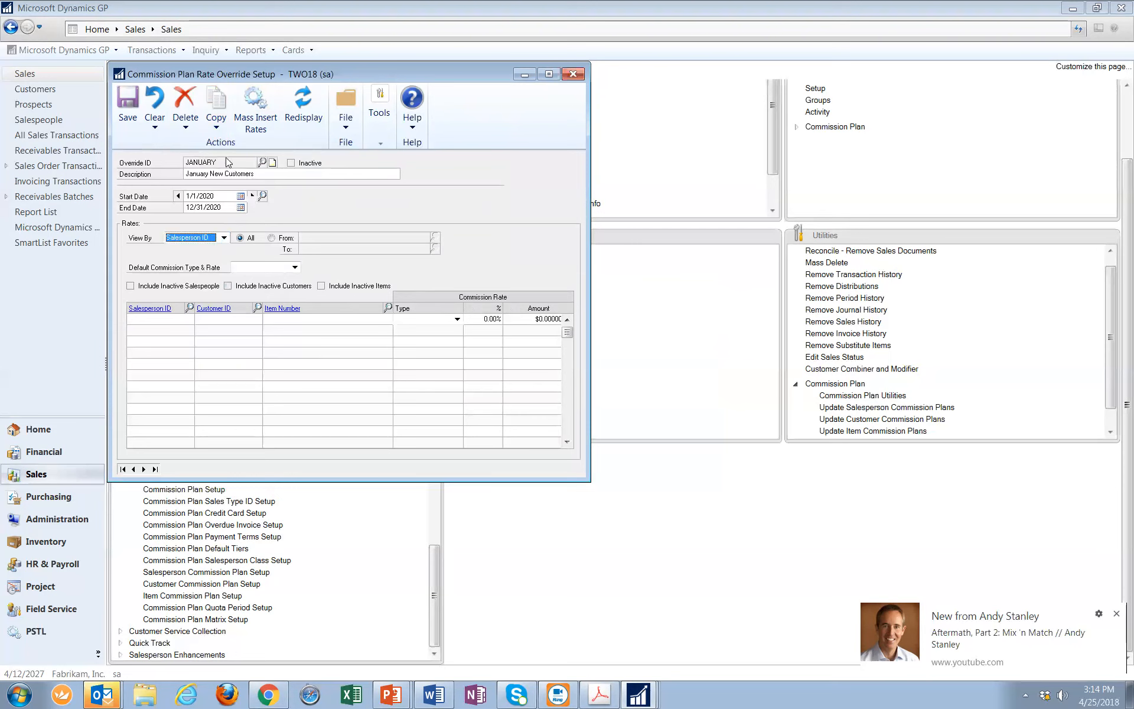
- Try to copy existing override information into the unsaved 1/1/2020 date range, re-entering the end date as 12/31/2020
click(218, 127)
click(243, 160)
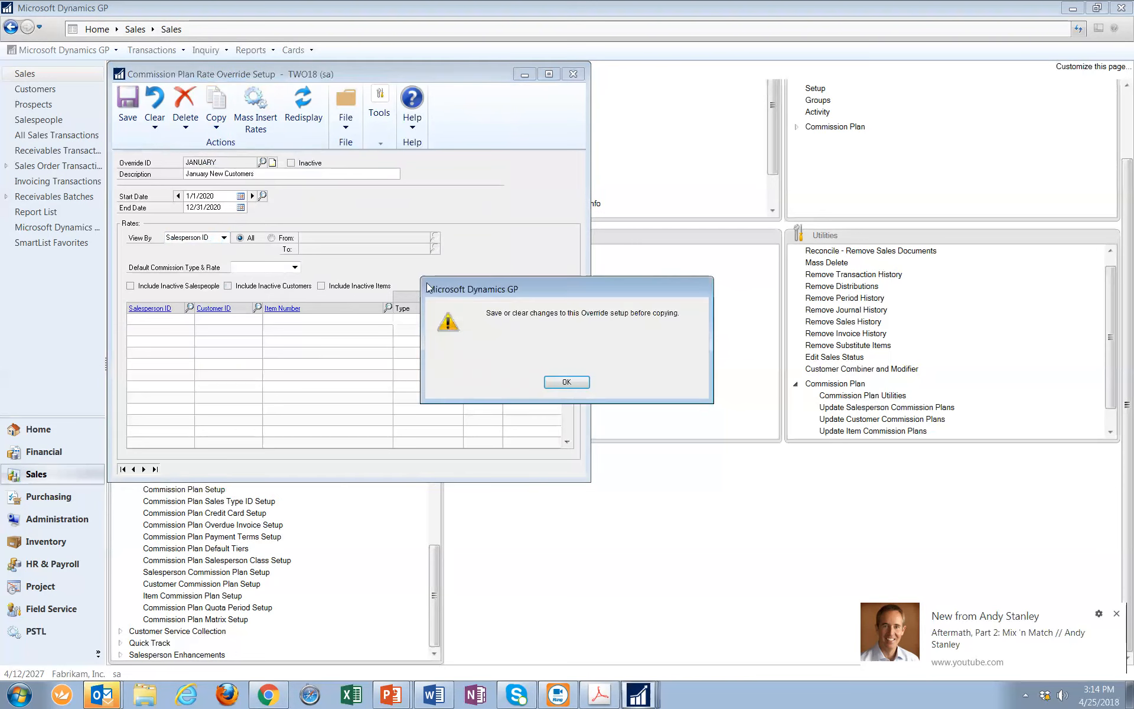
key(Return)
click(217, 128)
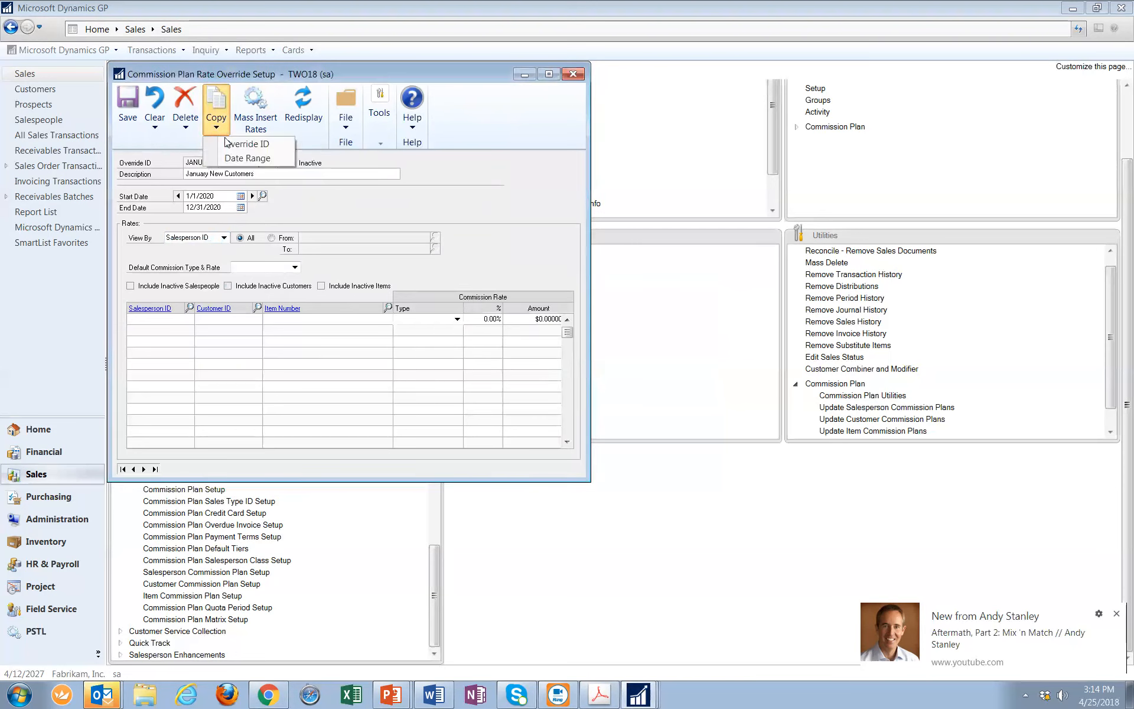
click(243, 147)
click(565, 383)
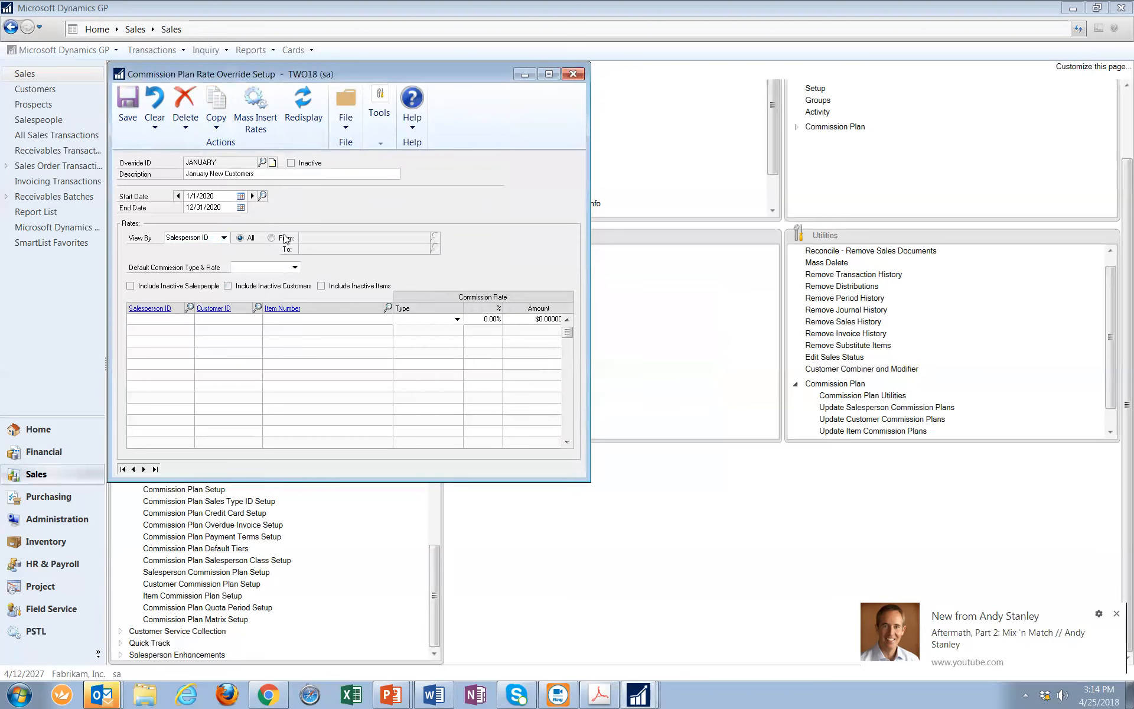
double_click(225, 208)
click(222, 208)
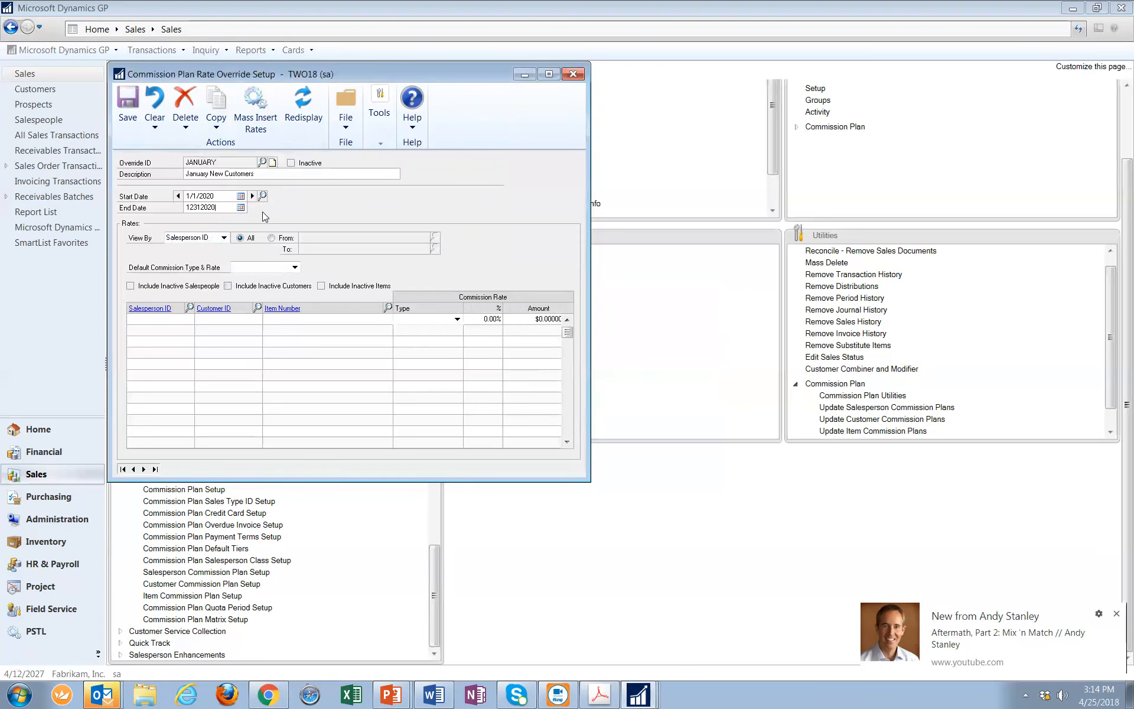
click(215, 121)
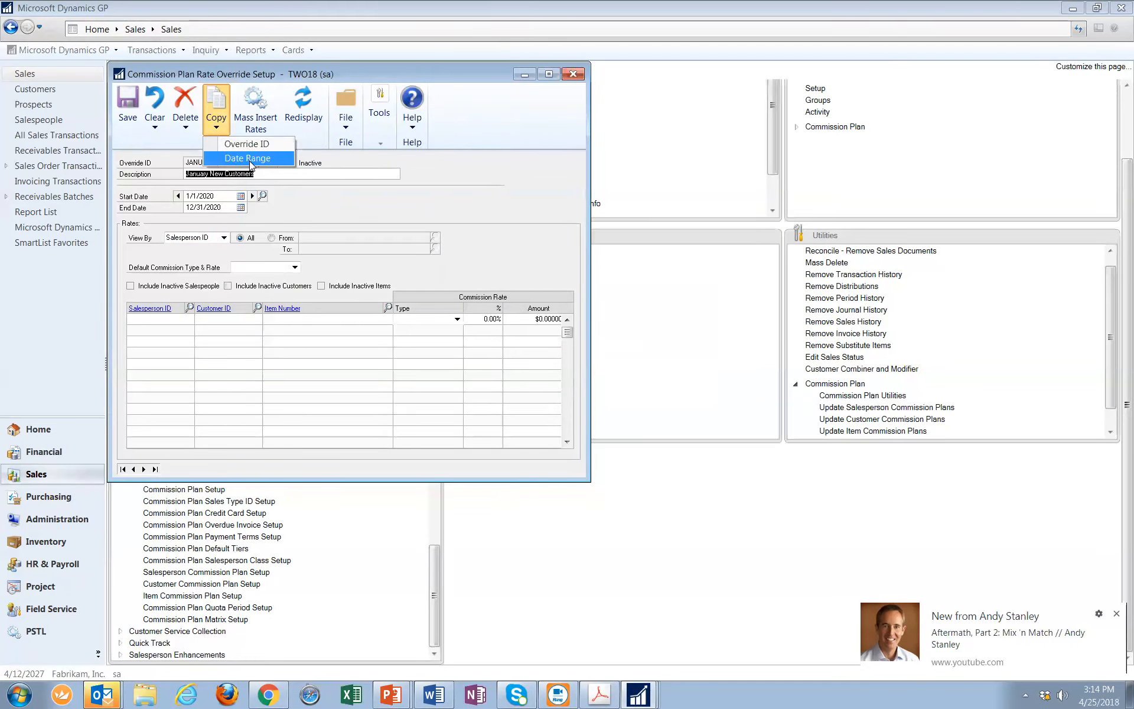
- Save the JANUARY override with its new 1/1/2020 to 12/31/2020 date range
click(226, 207)
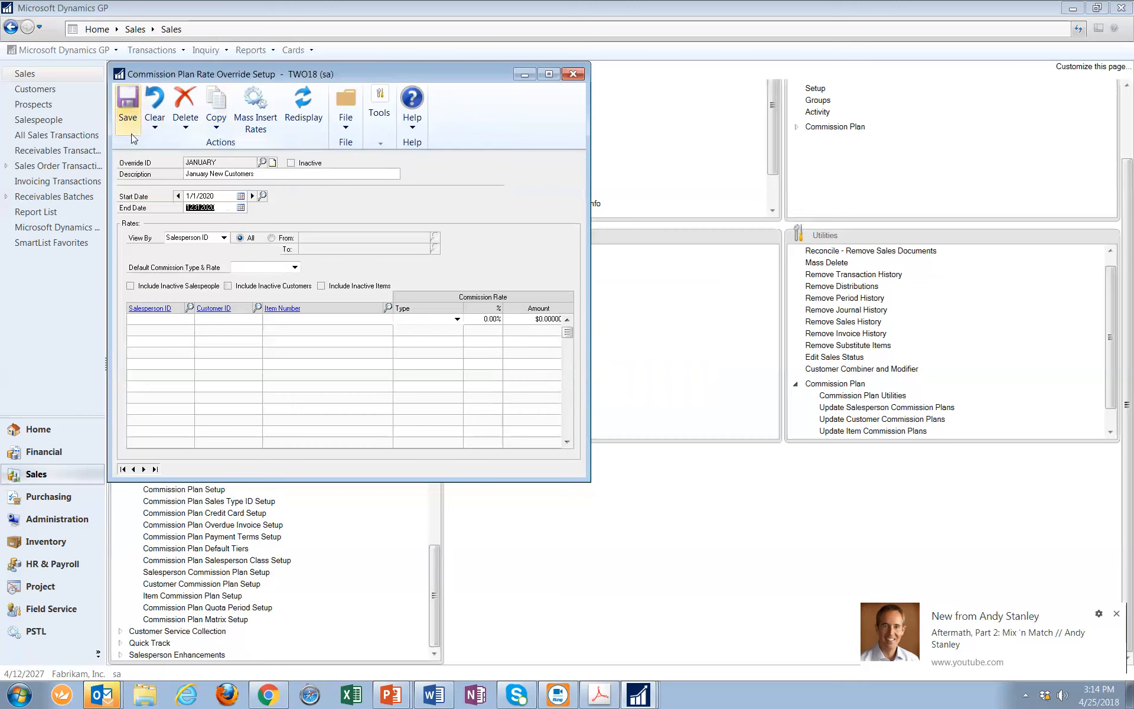
click(156, 469)
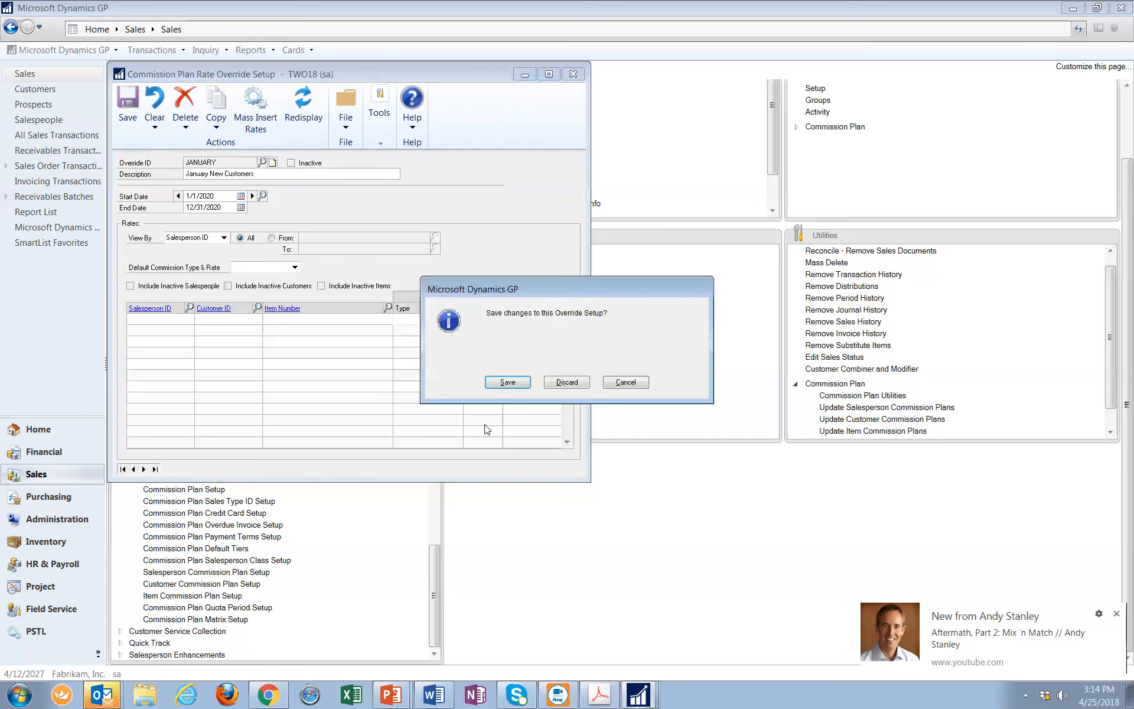
click(507, 383)
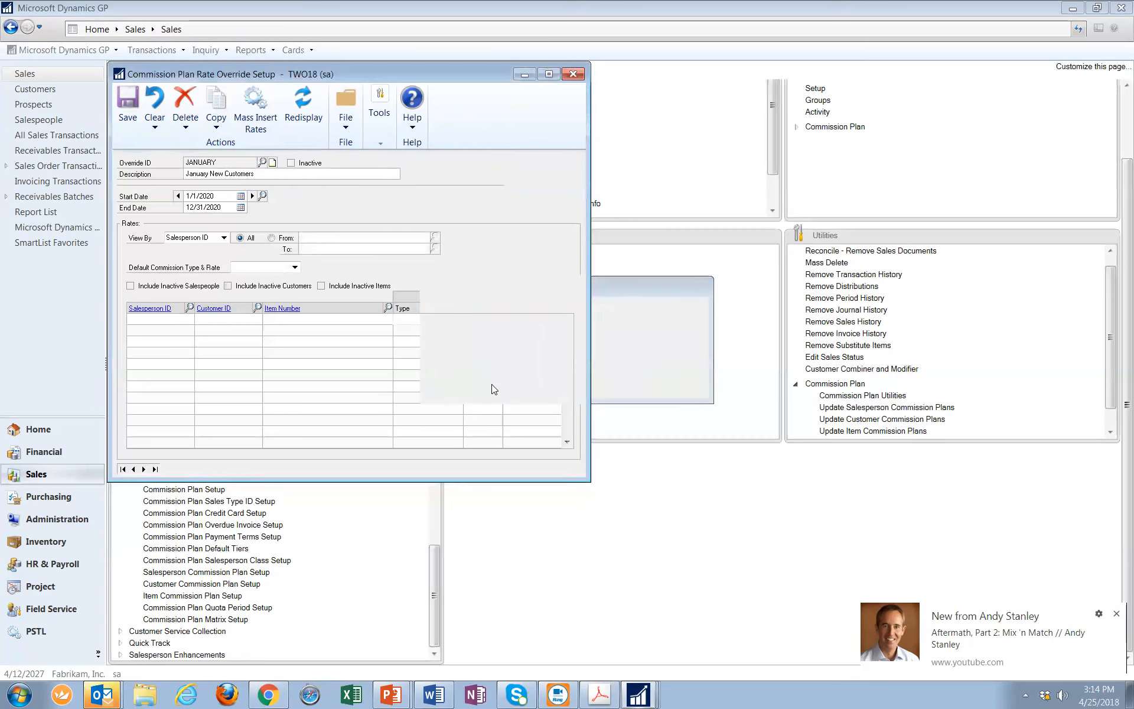
- Try again to copy another date range's rates into the saved 1/1/2020 range
click(134, 469)
click(218, 124)
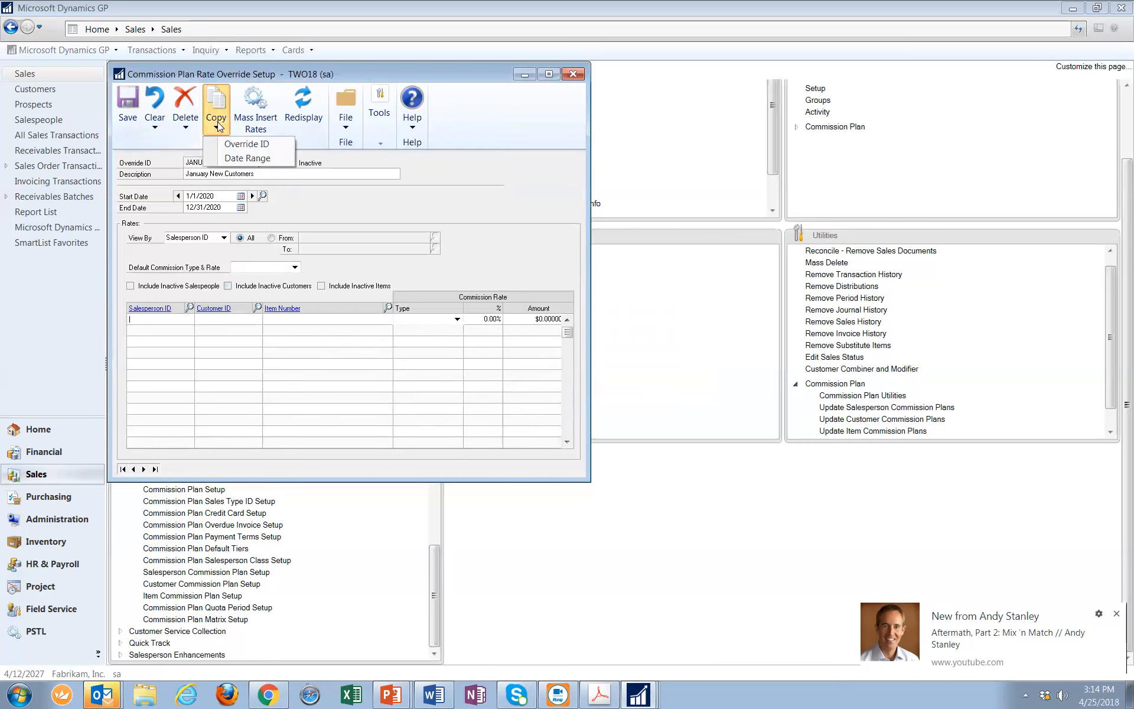
click(244, 159)
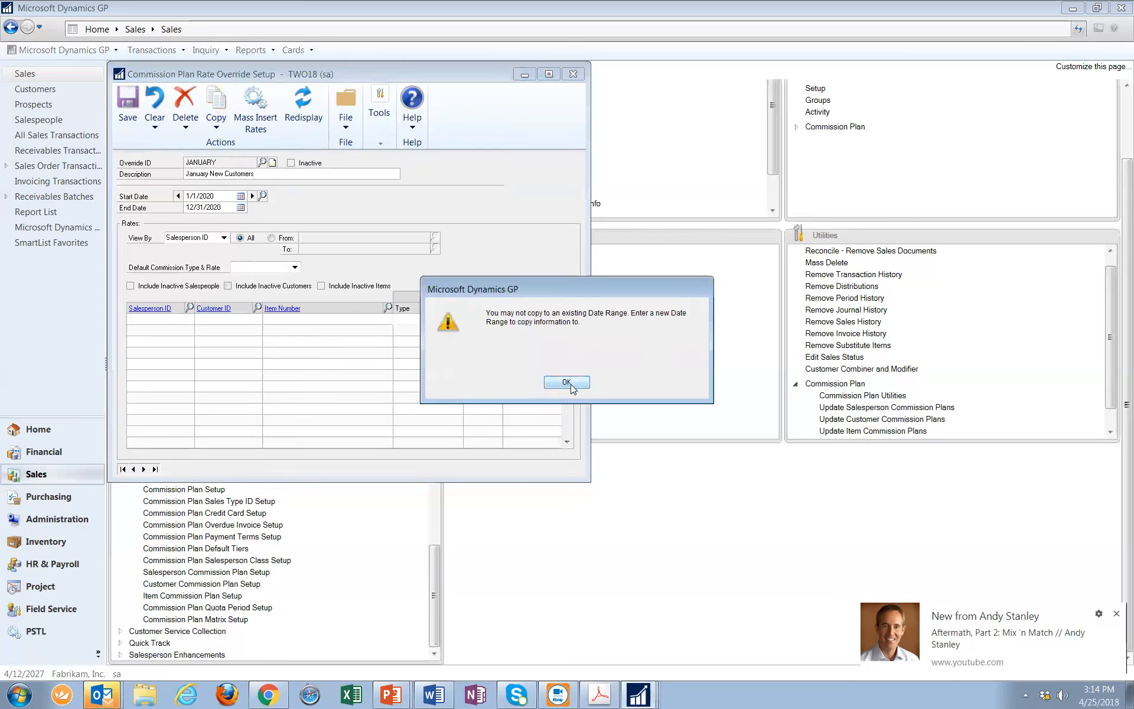
click(567, 382)
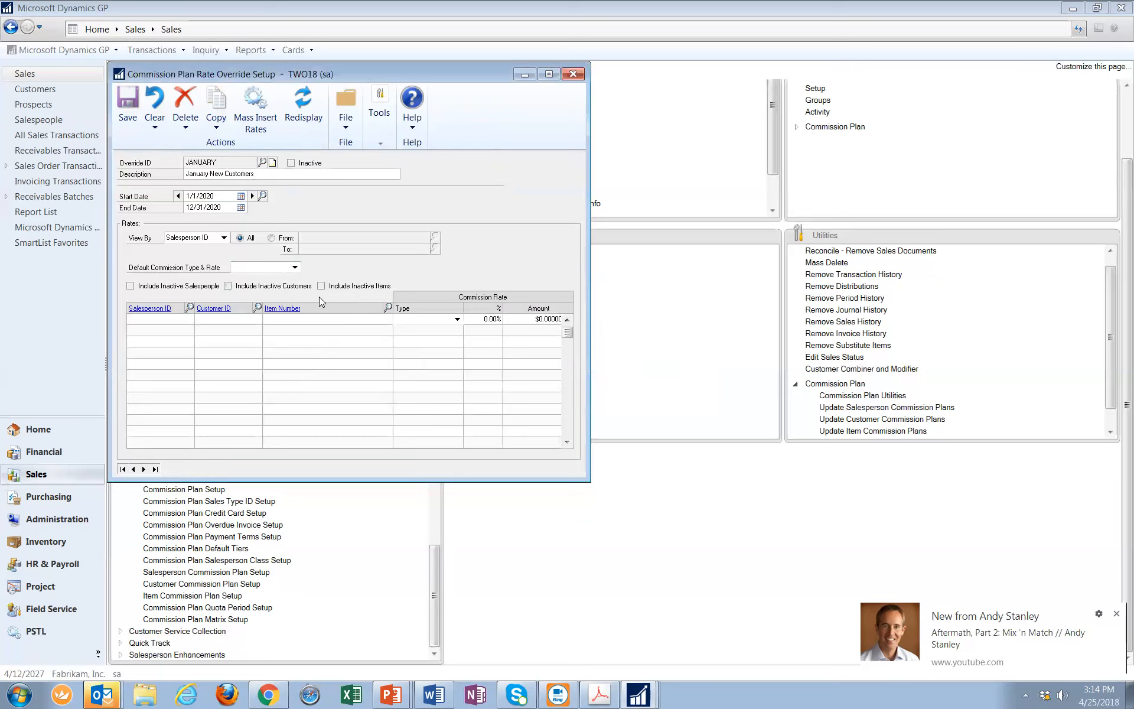
- Look up the JANUARY override's date ranges and load the one starting 1/1/2019
click(262, 196)
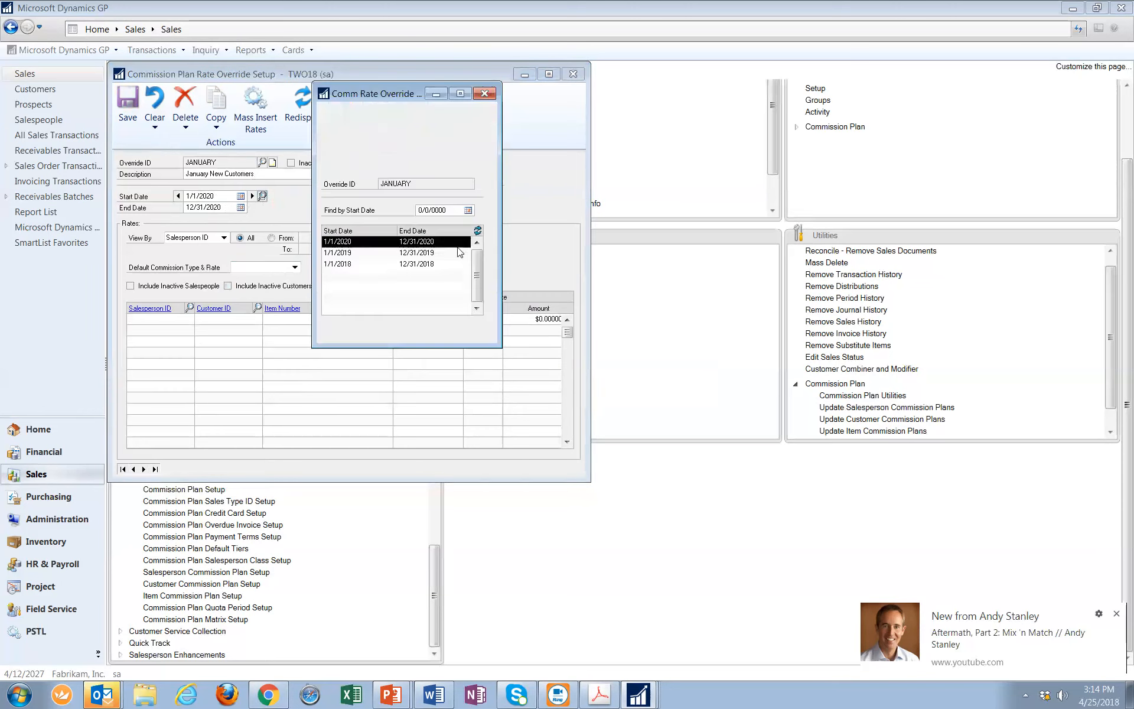
click(356, 256)
click(361, 265)
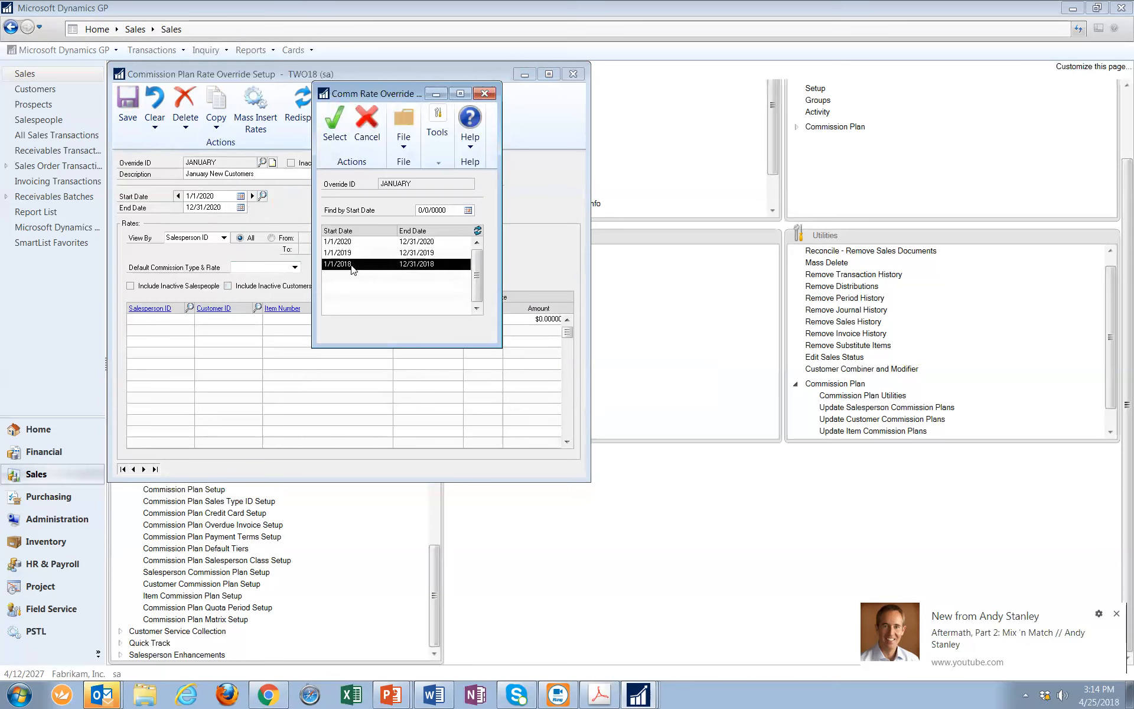
click(352, 254)
click(330, 151)
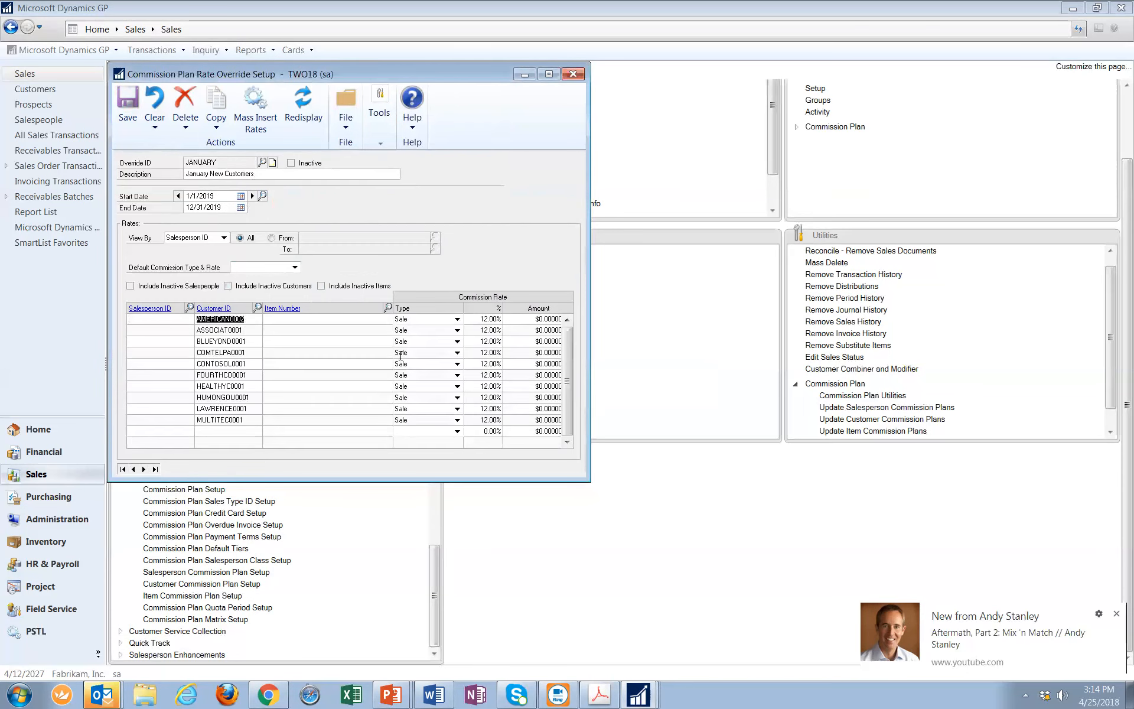
- Set the commission rate to 10% for the first seven customers in the 1/1/2019 date range and save the override
click(500, 318)
text(10)
text(10.)
key(Down)
text(10.)
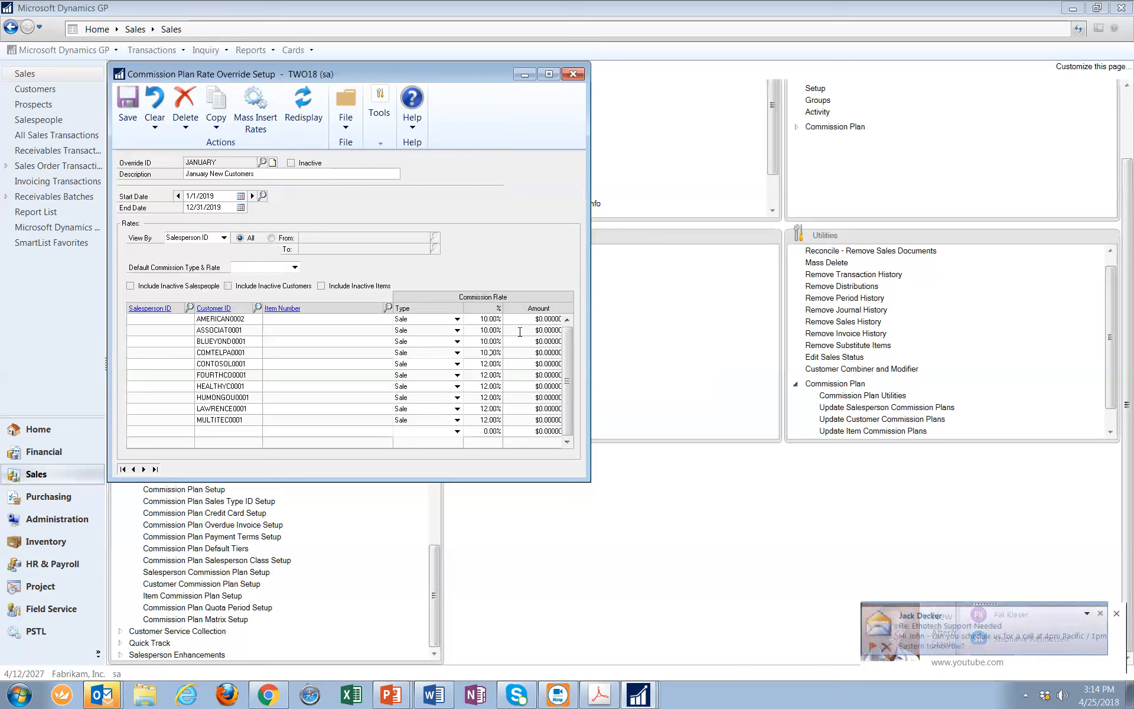
text(.)
key(Down)
key(Down)
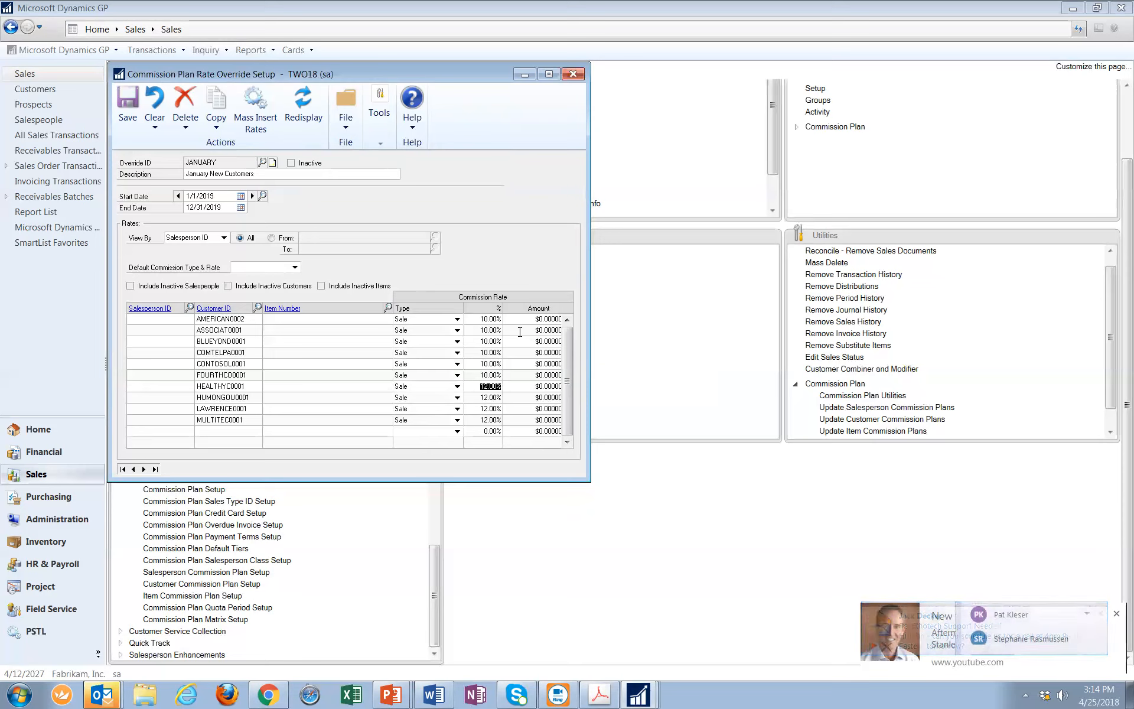
text(1)
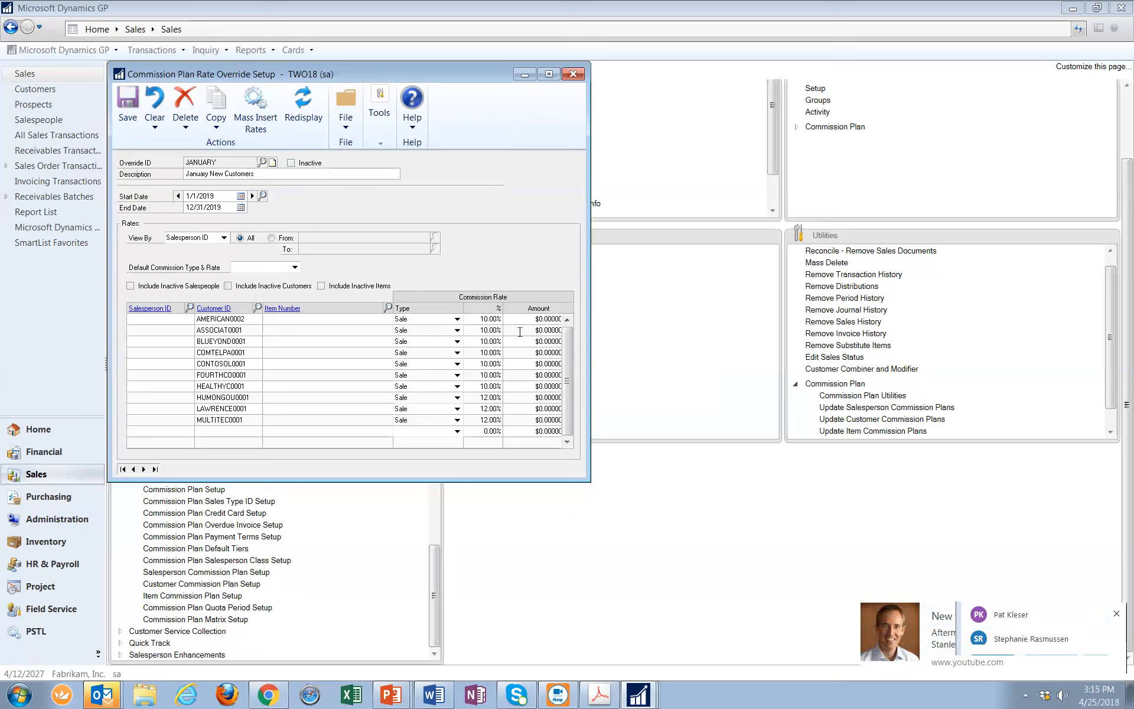
key(Down)
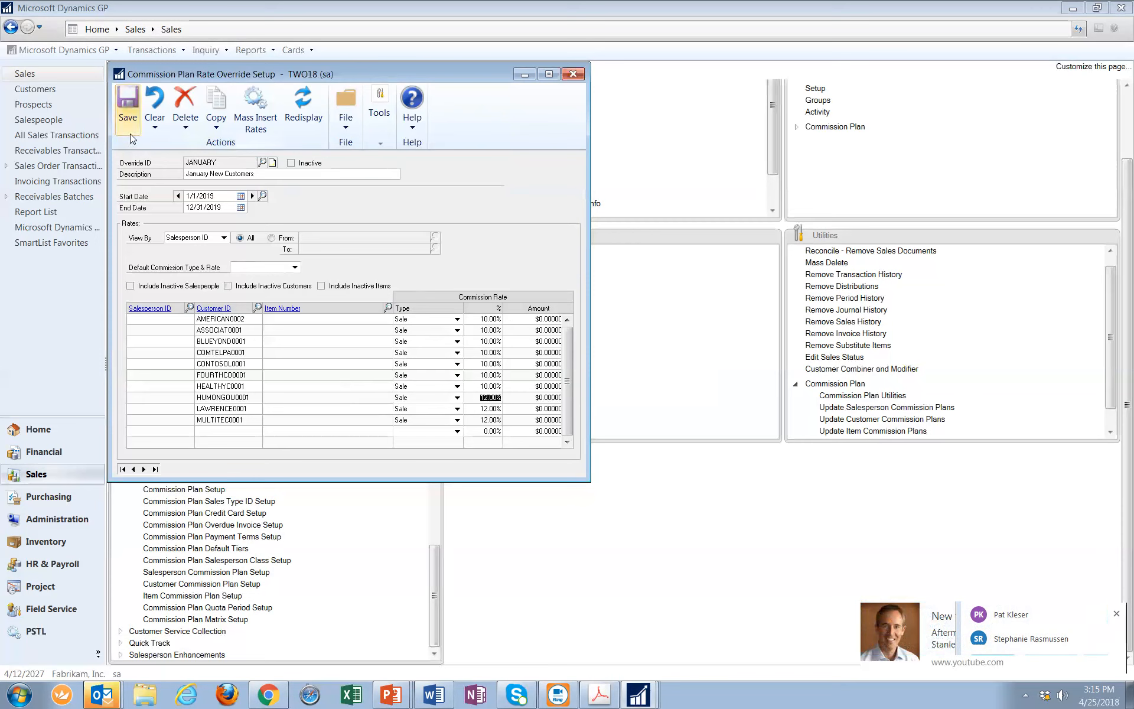
click(128, 109)
- Load the INTERNATIONAL override and review the commission percentages of its customers
click(262, 162)
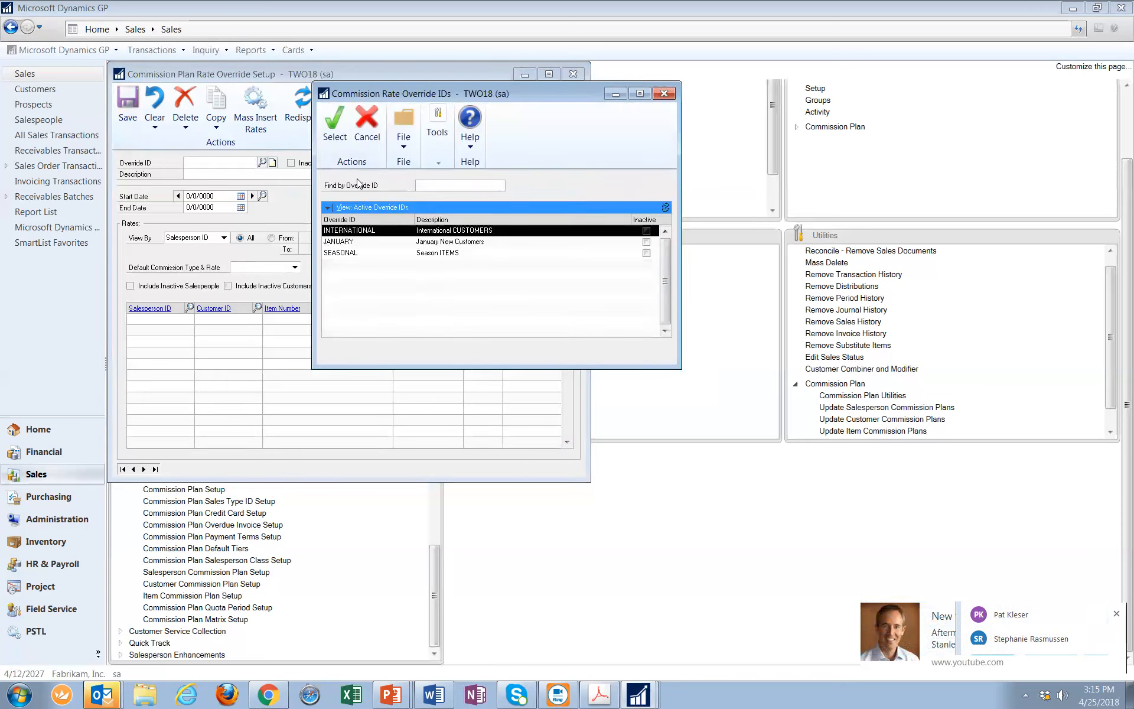
click(335, 137)
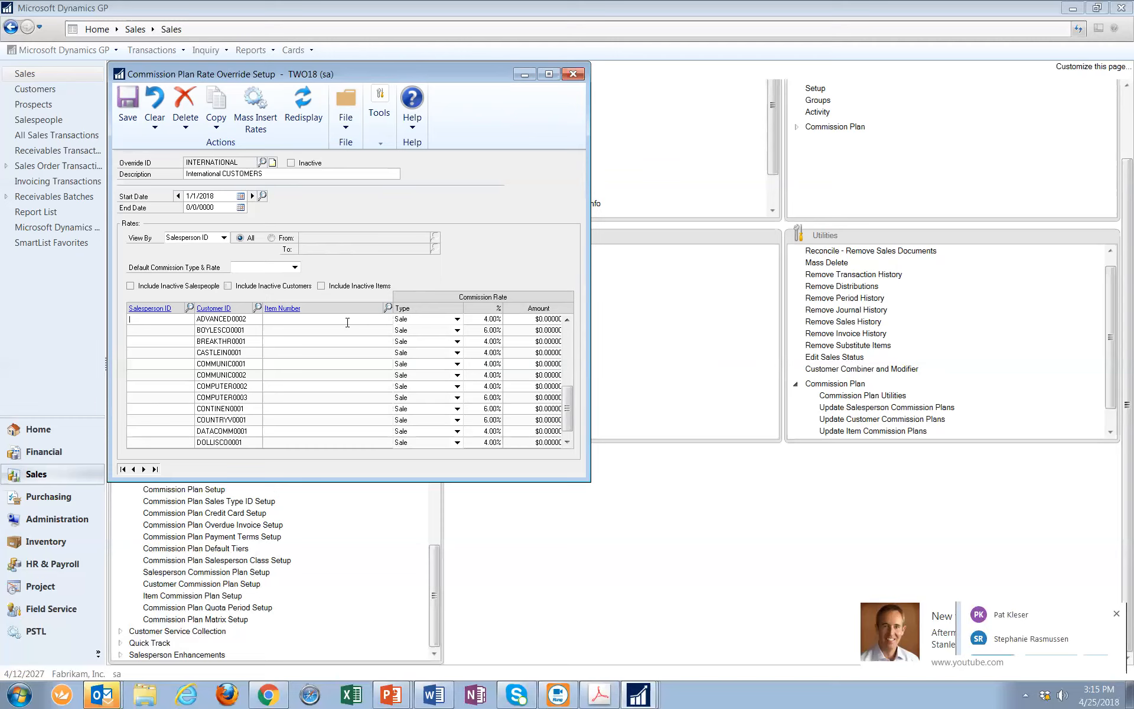
click(488, 321)
click(492, 333)
click(489, 398)
- Open the mass insert of rates for the INTERNATIONAL override and examine the available range types and salesperson range options
click(259, 118)
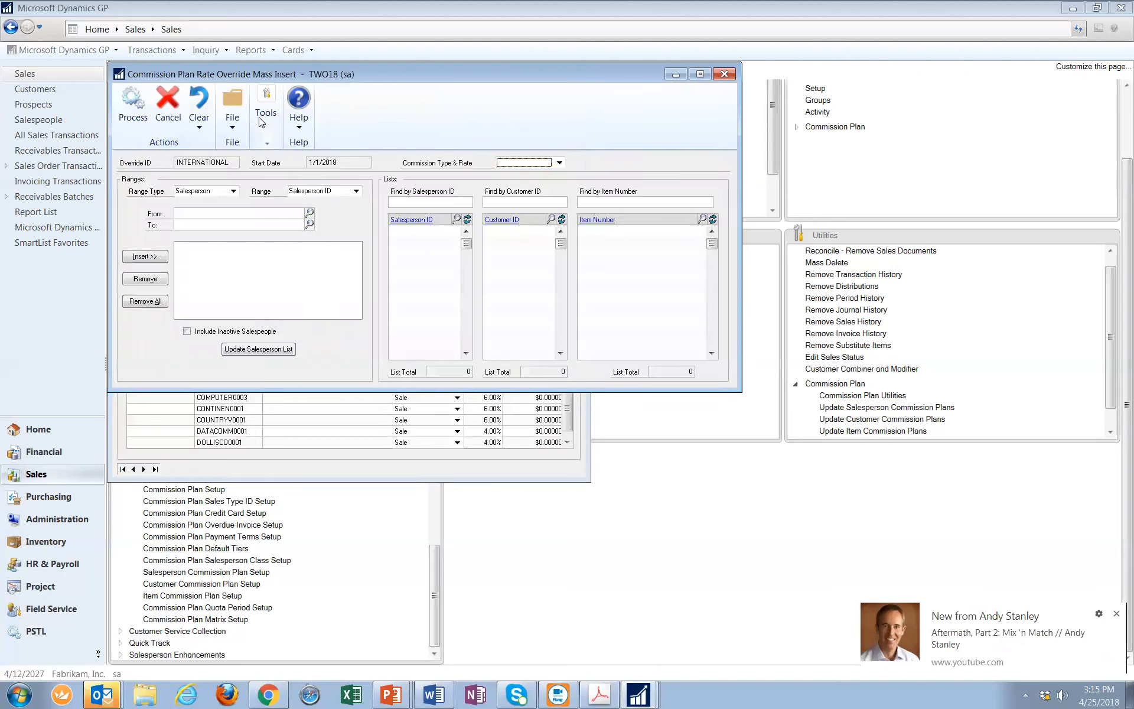
click(232, 190)
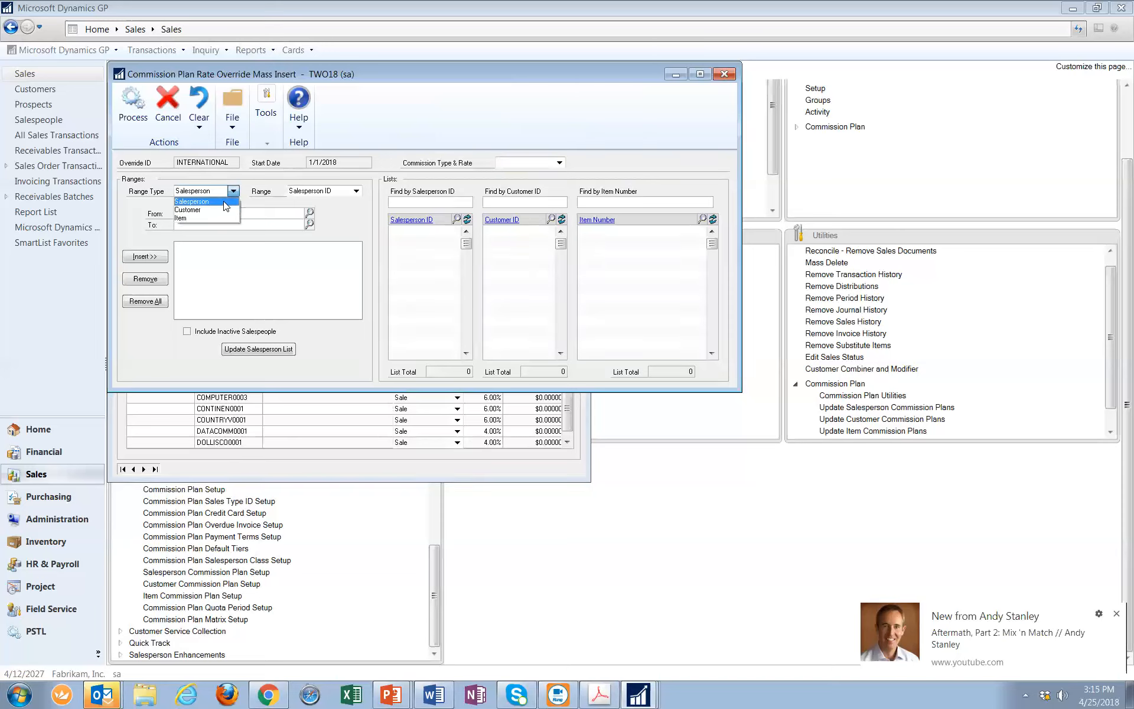
click(235, 193)
click(343, 195)
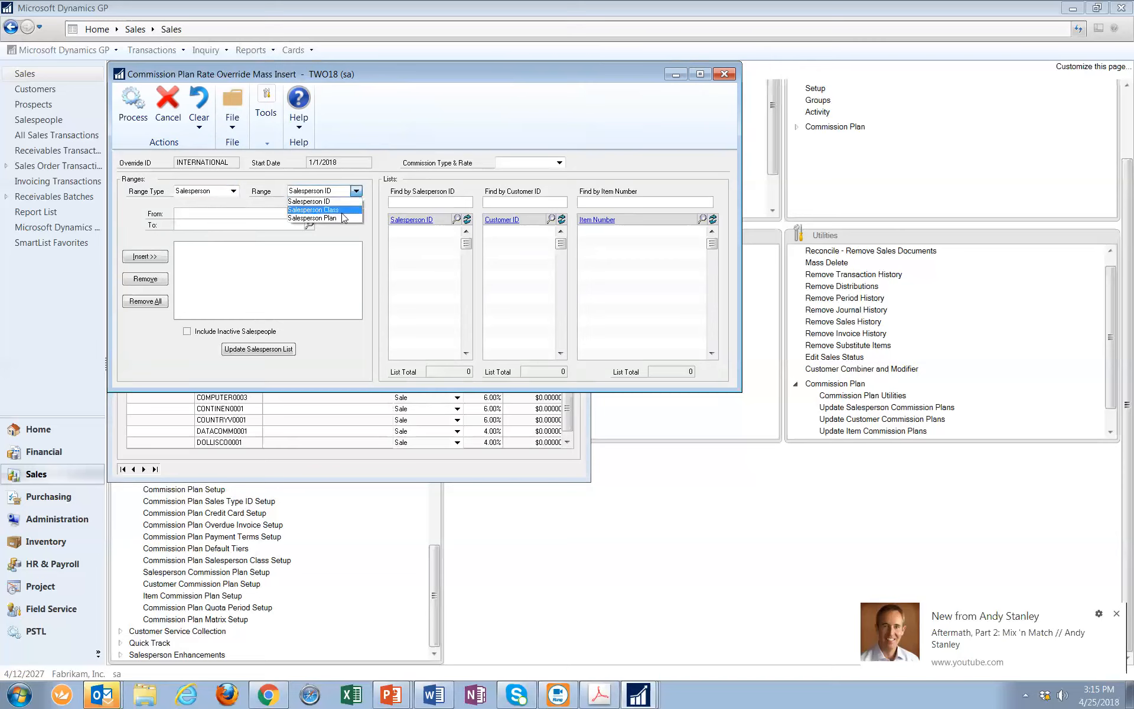
click(237, 187)
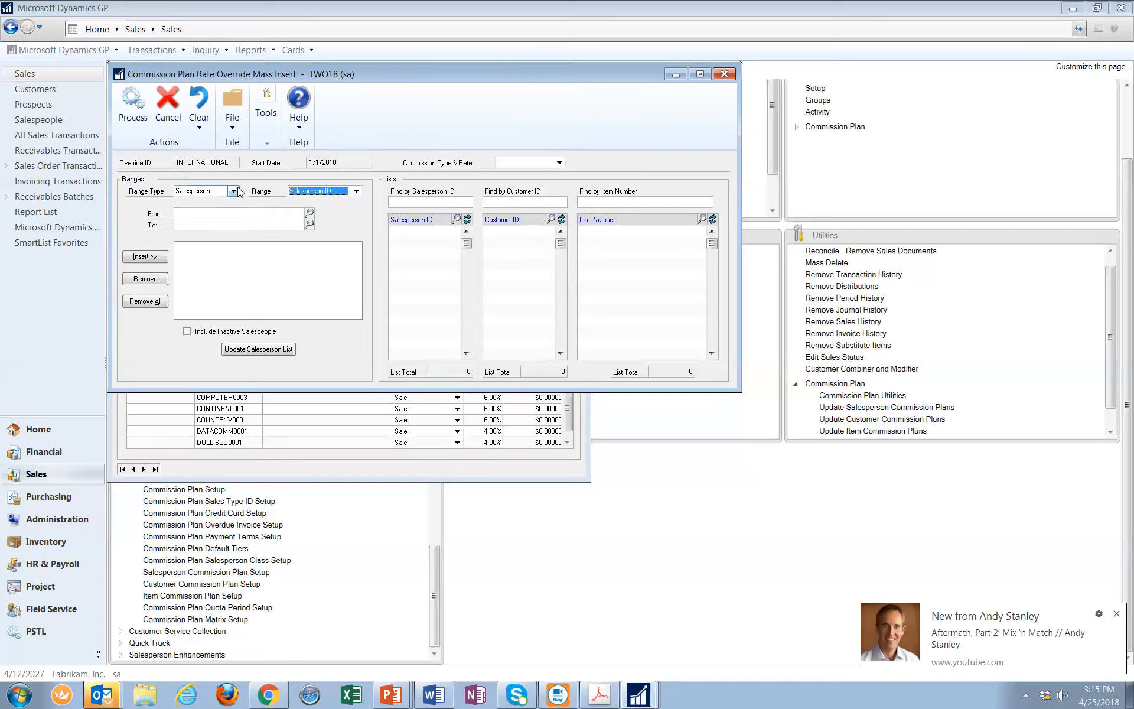
- Restrict the mass insert to customer class AUSTRALIA-T8 and update the customer list from that range
click(234, 190)
click(223, 211)
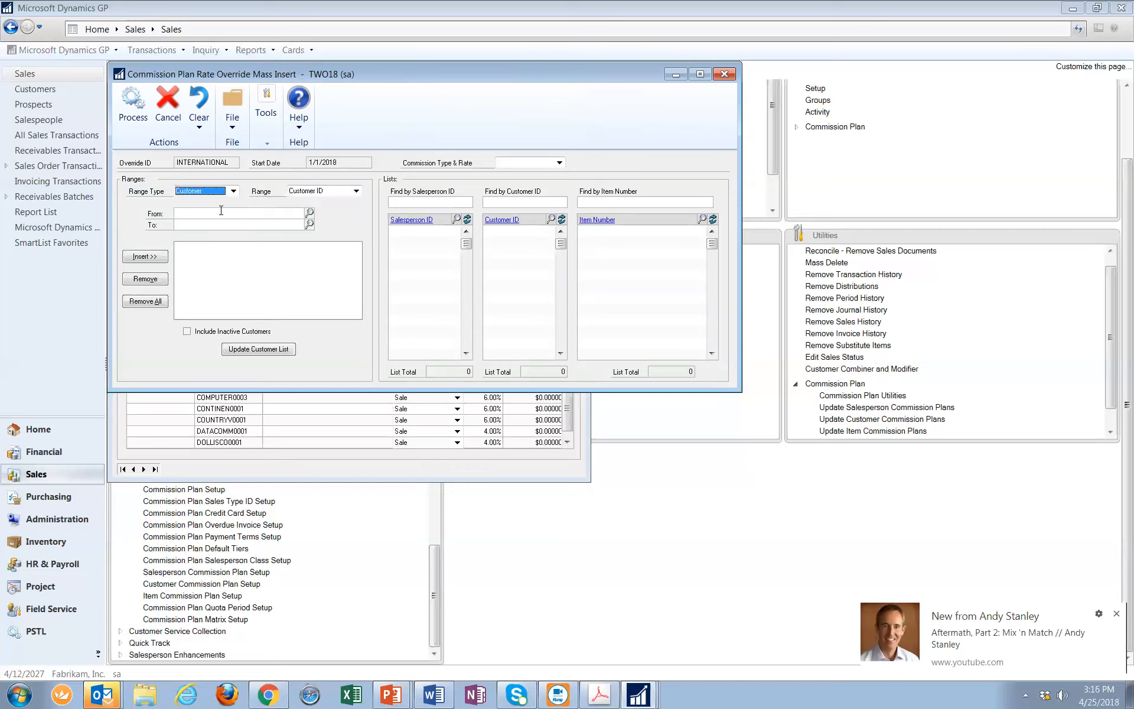
click(332, 192)
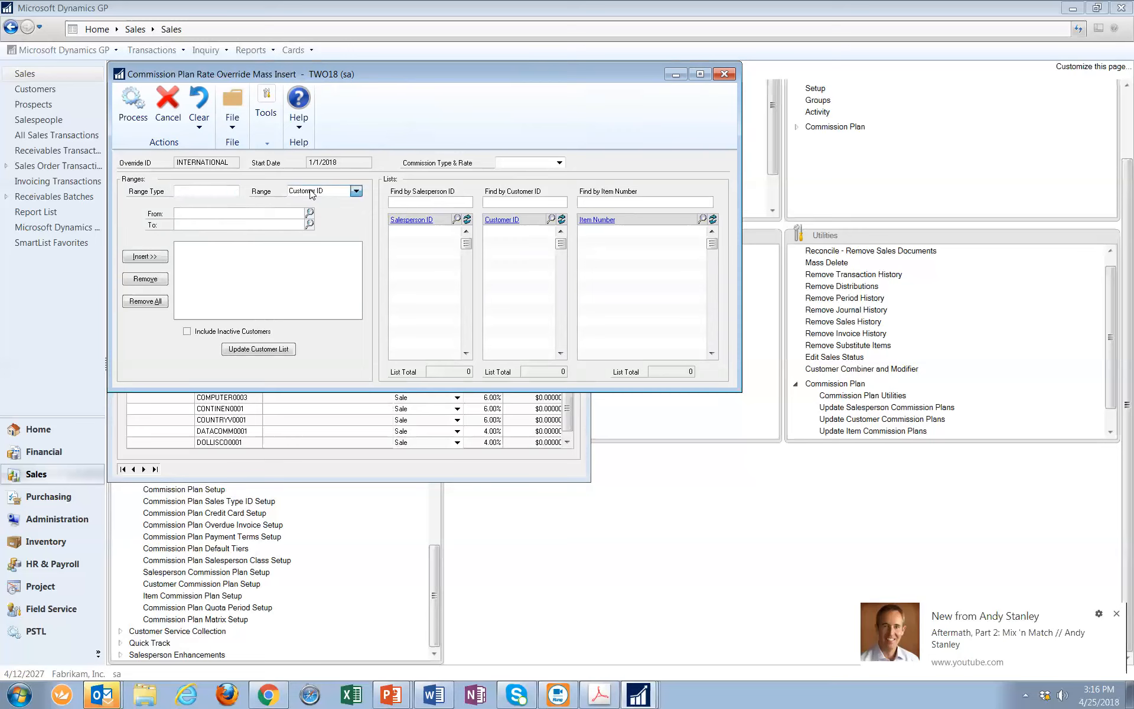
click(330, 209)
click(308, 213)
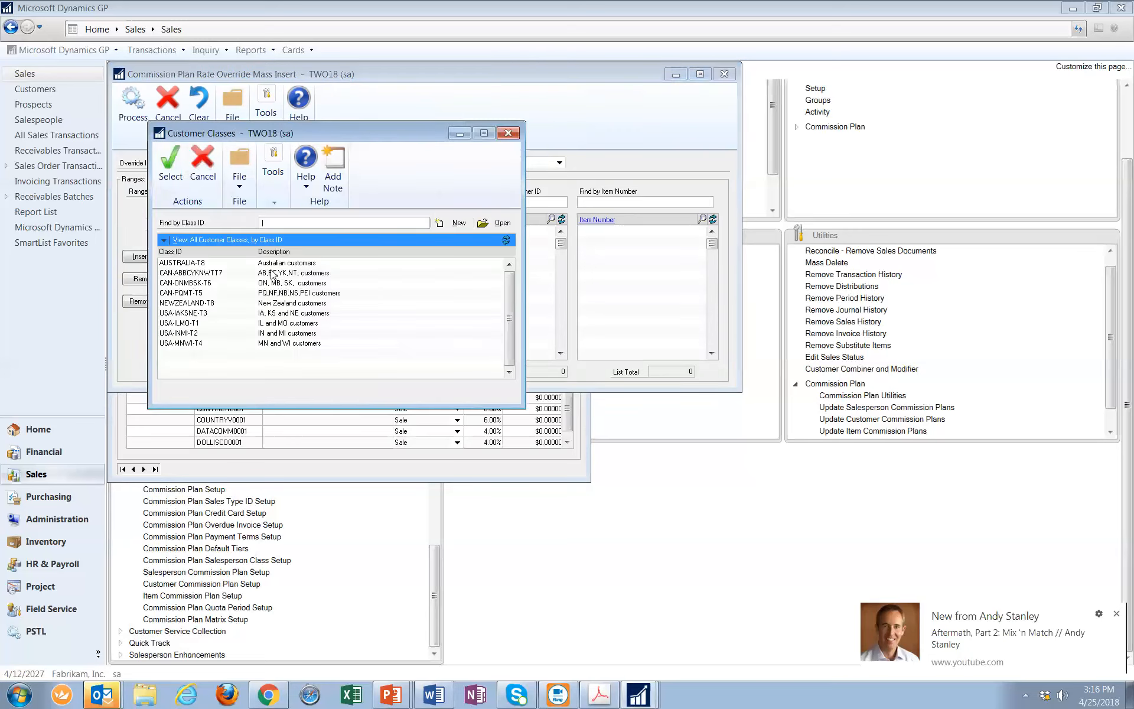
click(171, 165)
click(158, 258)
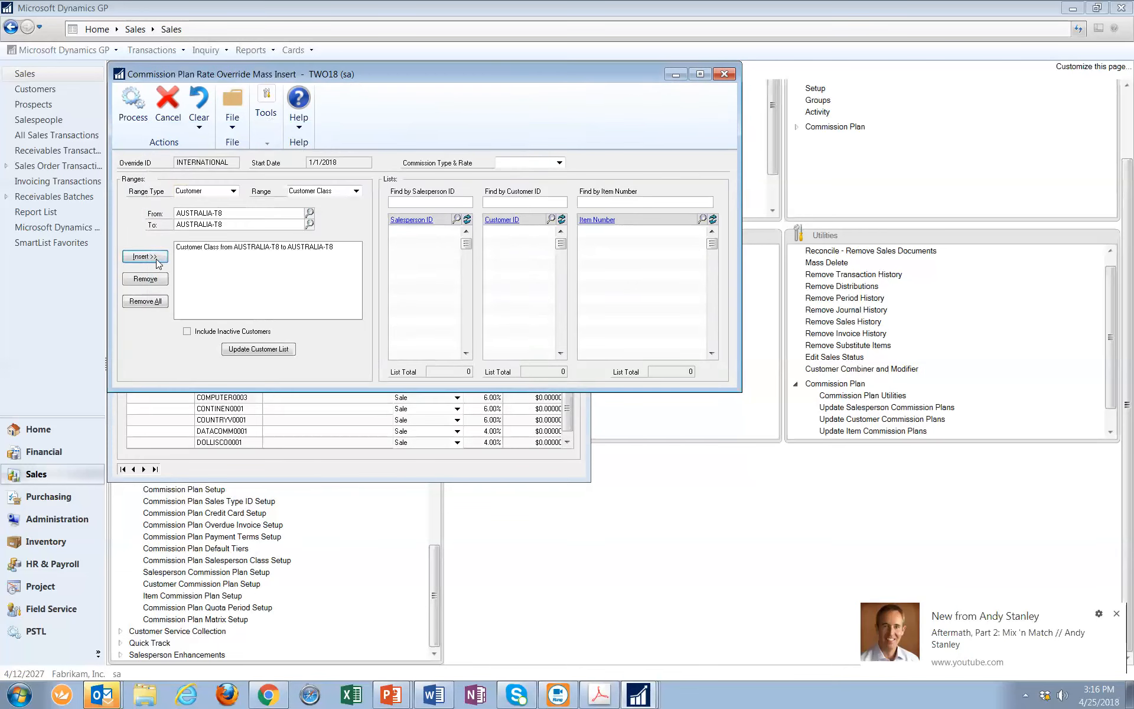
click(269, 349)
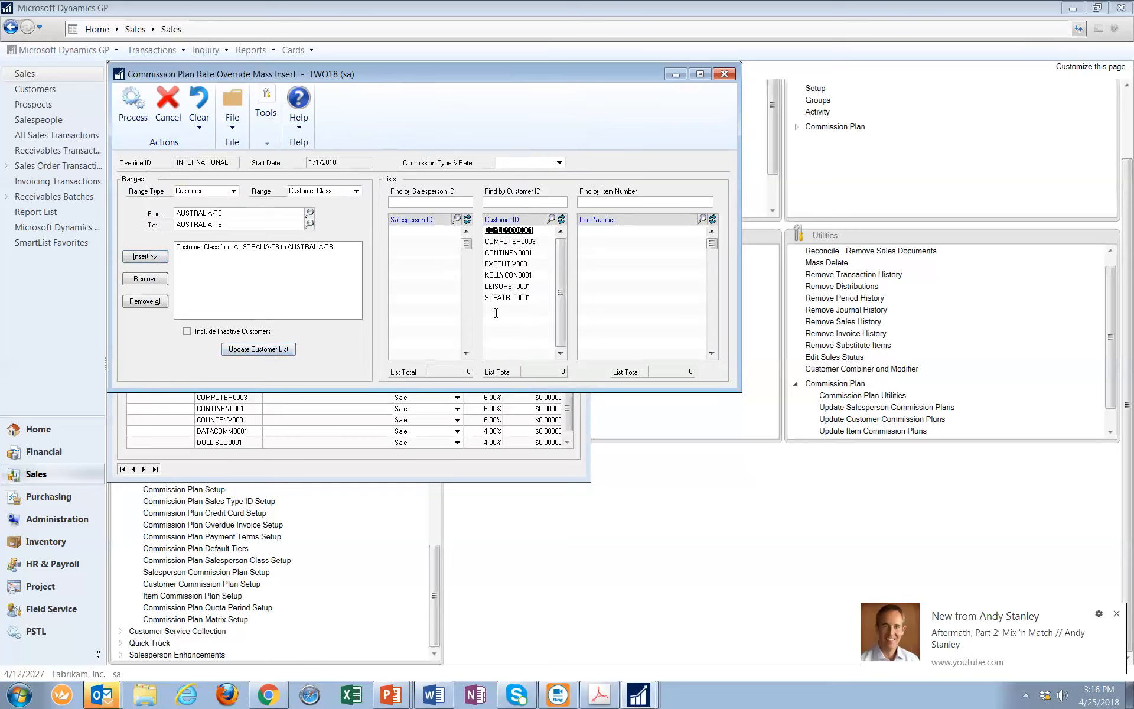
- Set the mass insert's commission type to Sale with a rate of 15%
click(525, 163)
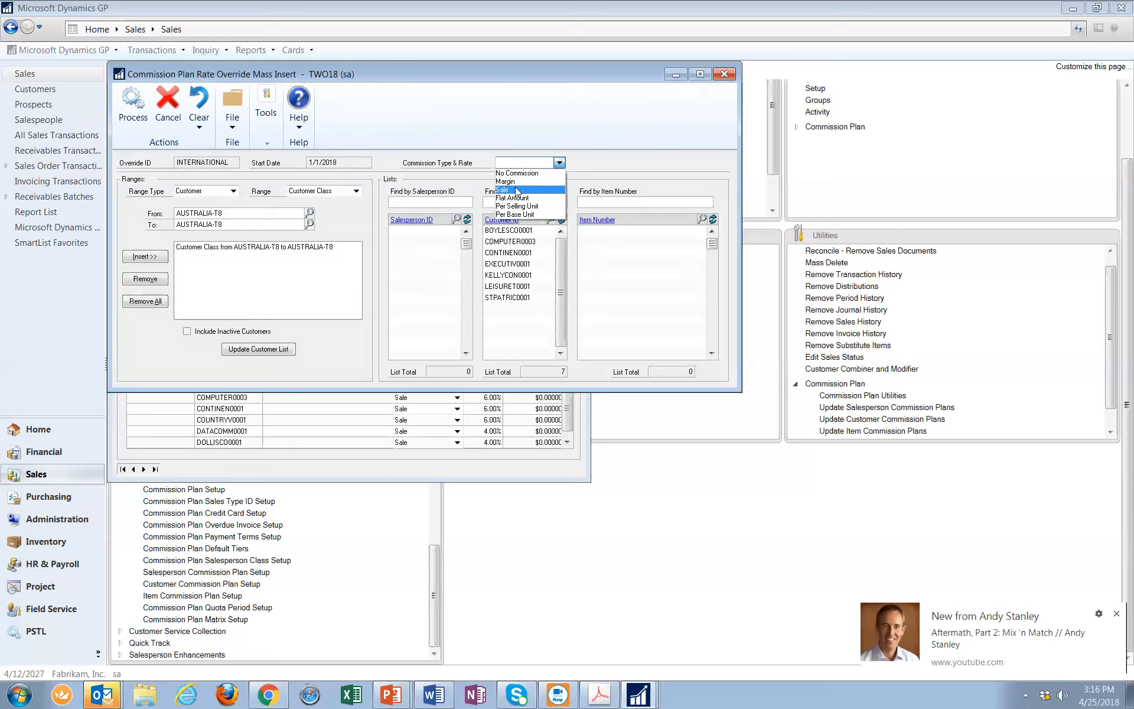
click(516, 190)
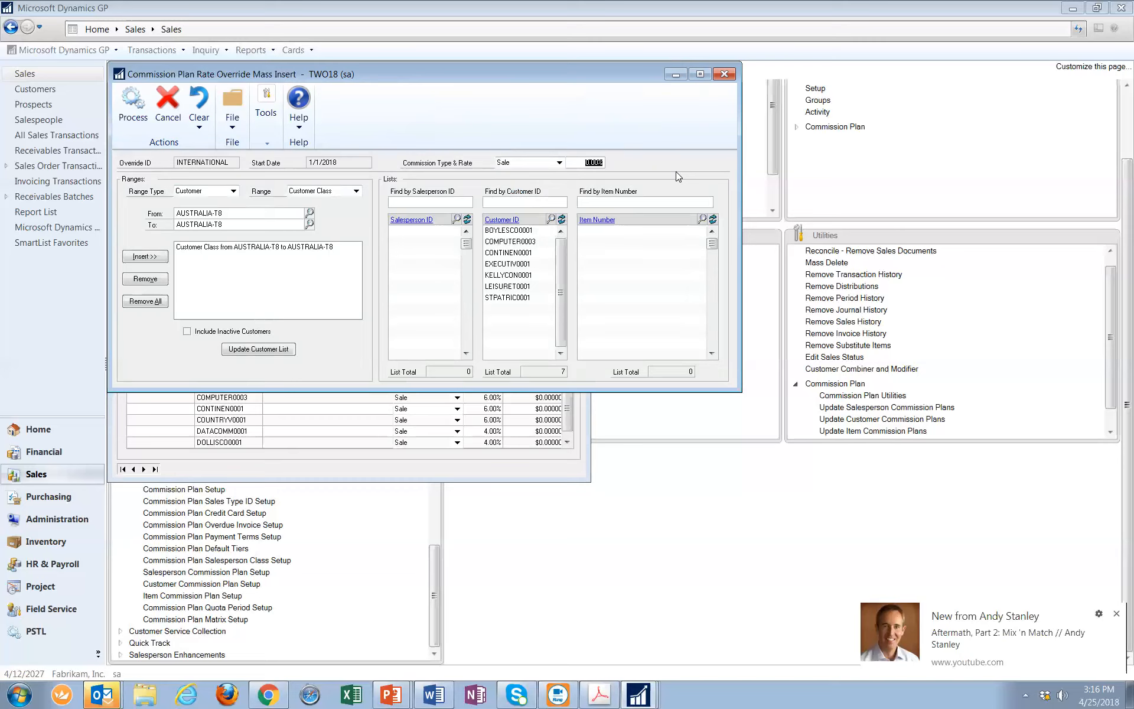
text(15.2)
click(306, 456)
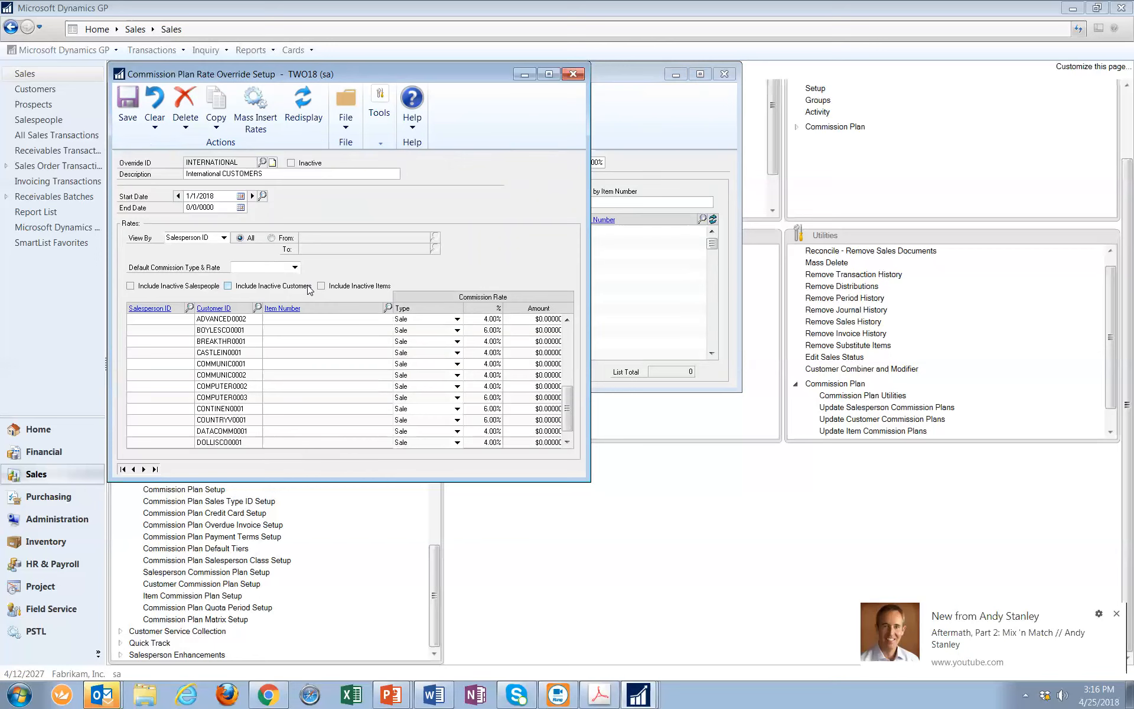
click(650, 136)
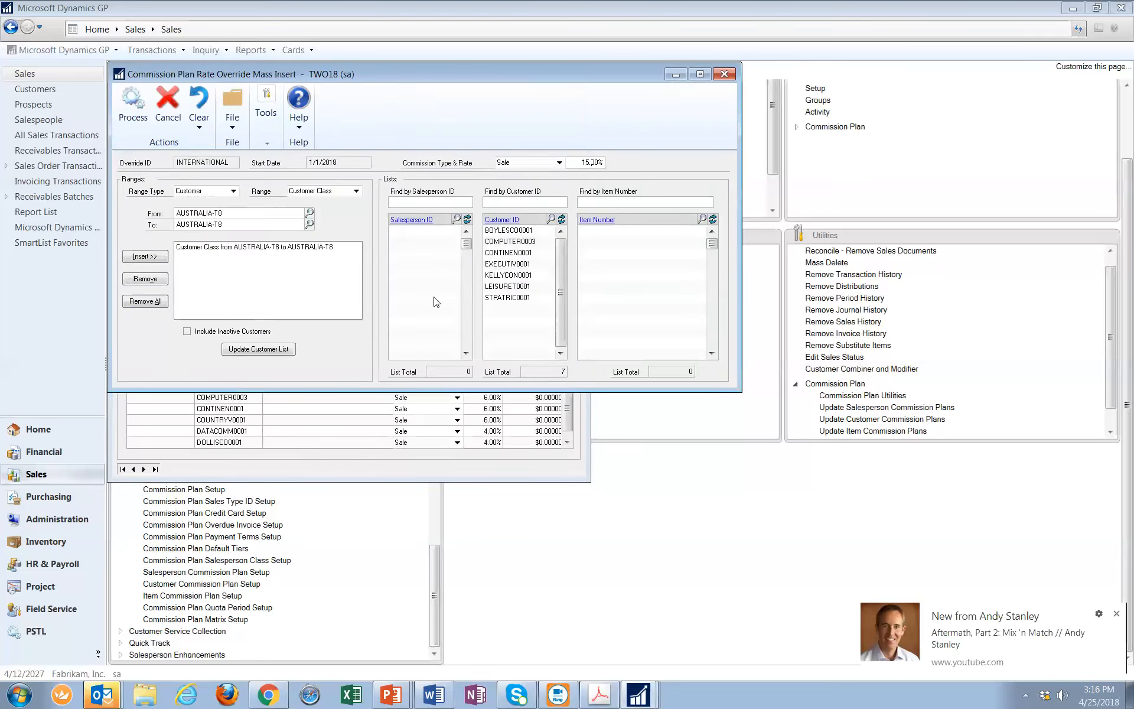
- Fill the salesperson list from the OUTSIDE REPS salesperson class, then cancel the mass insert
click(233, 191)
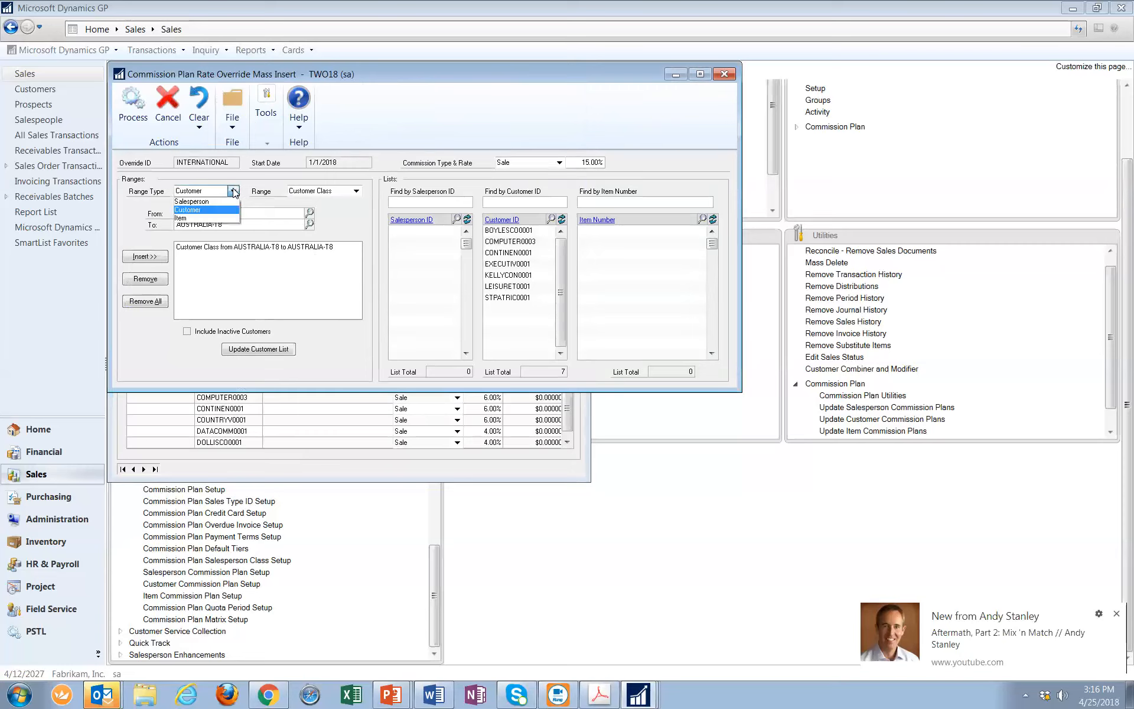
click(223, 202)
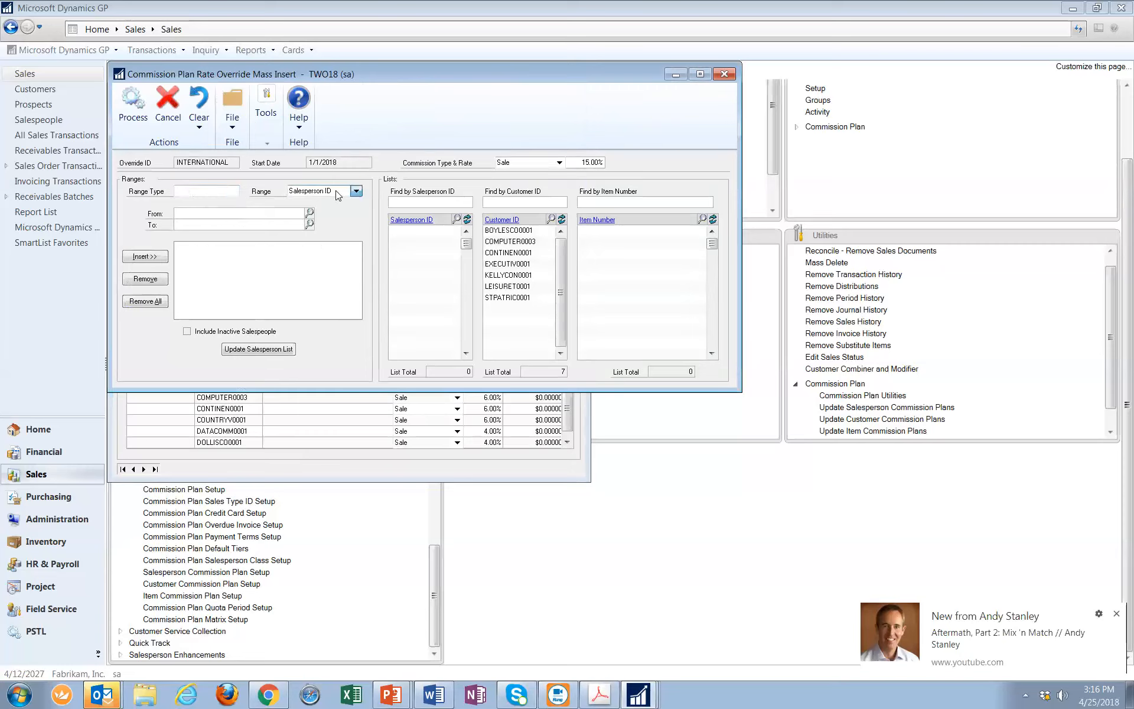
click(356, 191)
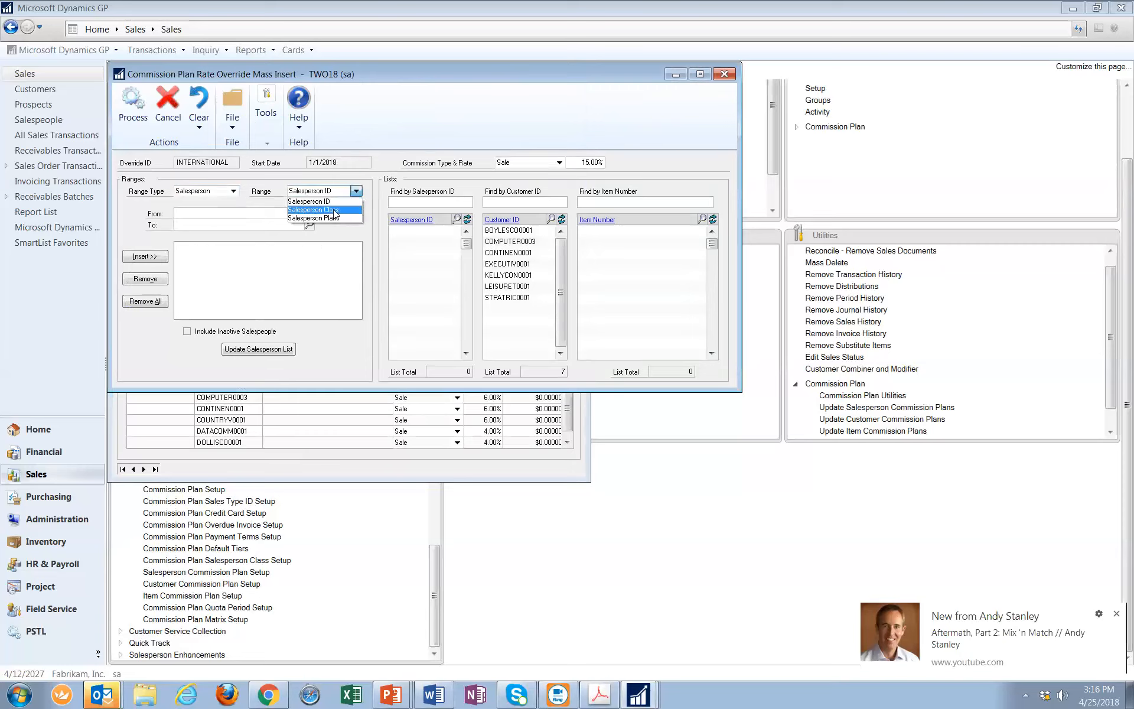
click(319, 210)
click(310, 215)
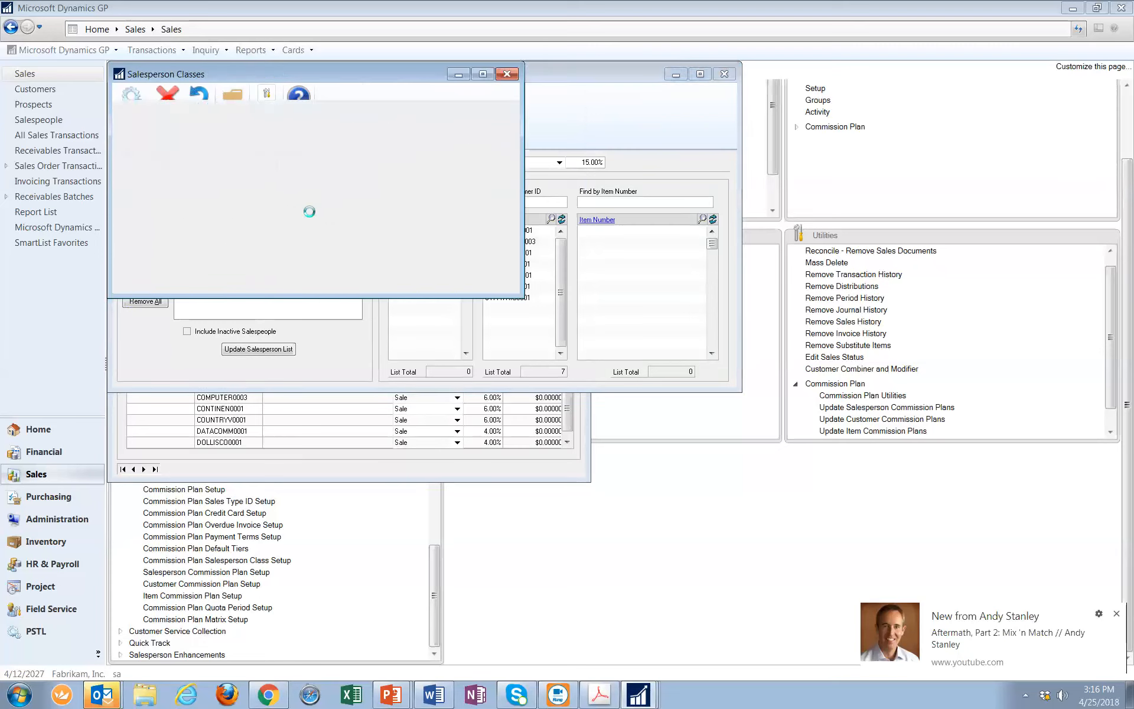
click(236, 216)
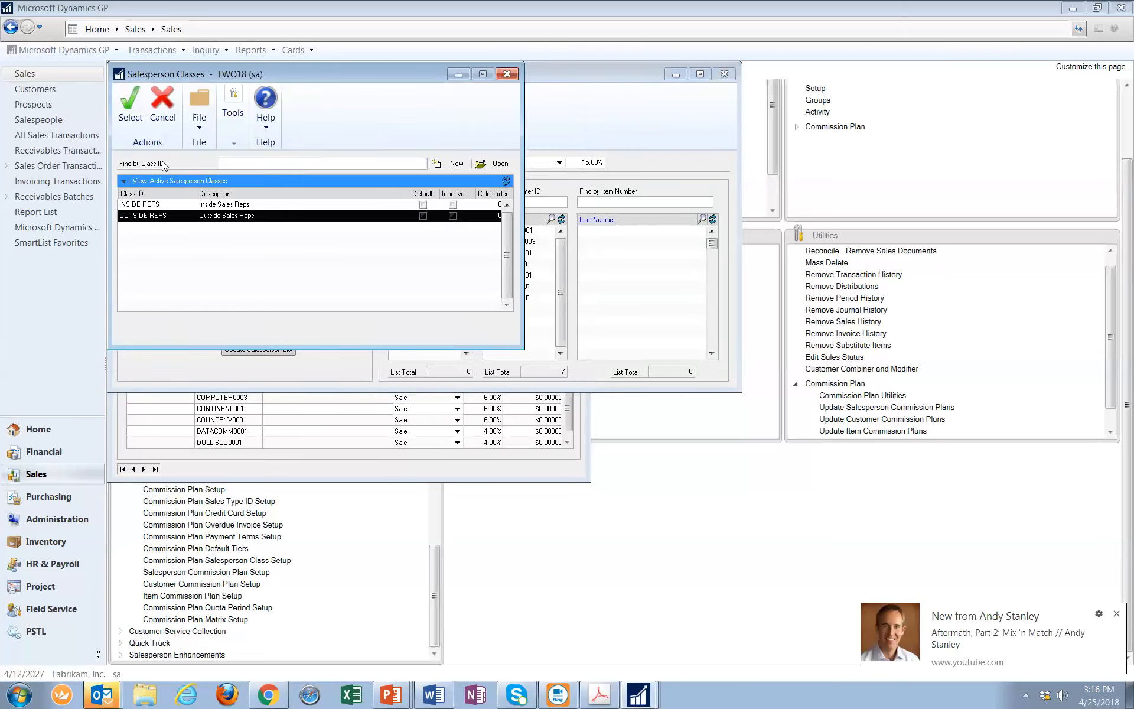
click(135, 119)
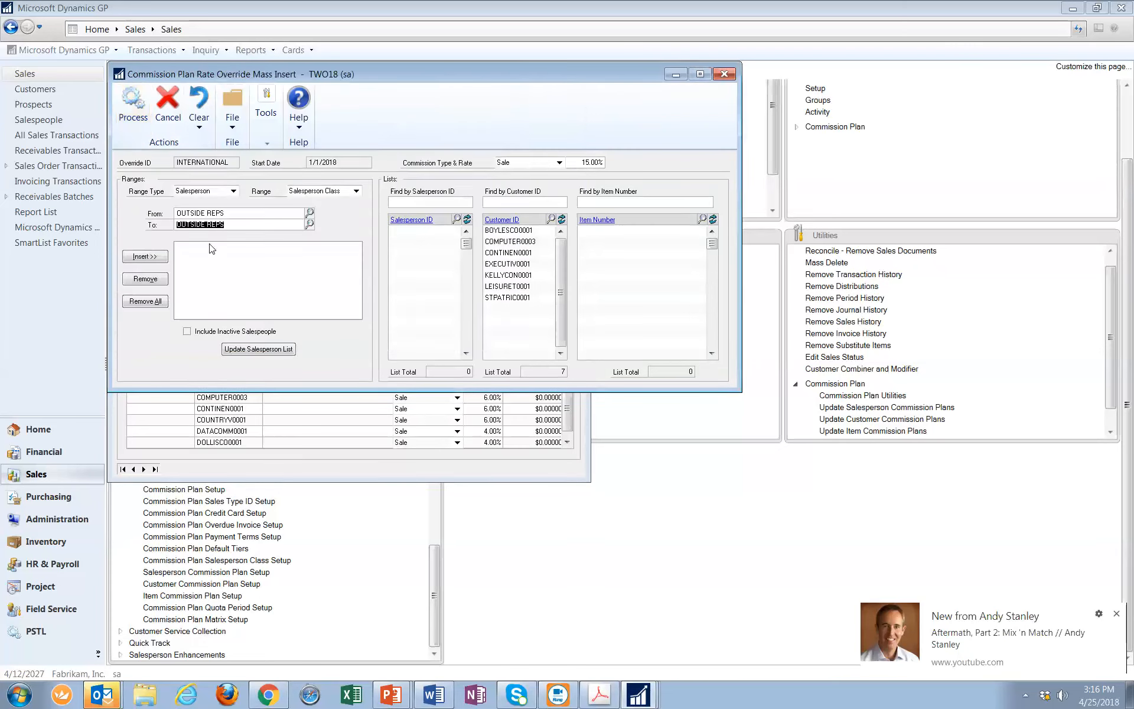
click(145, 256)
click(248, 348)
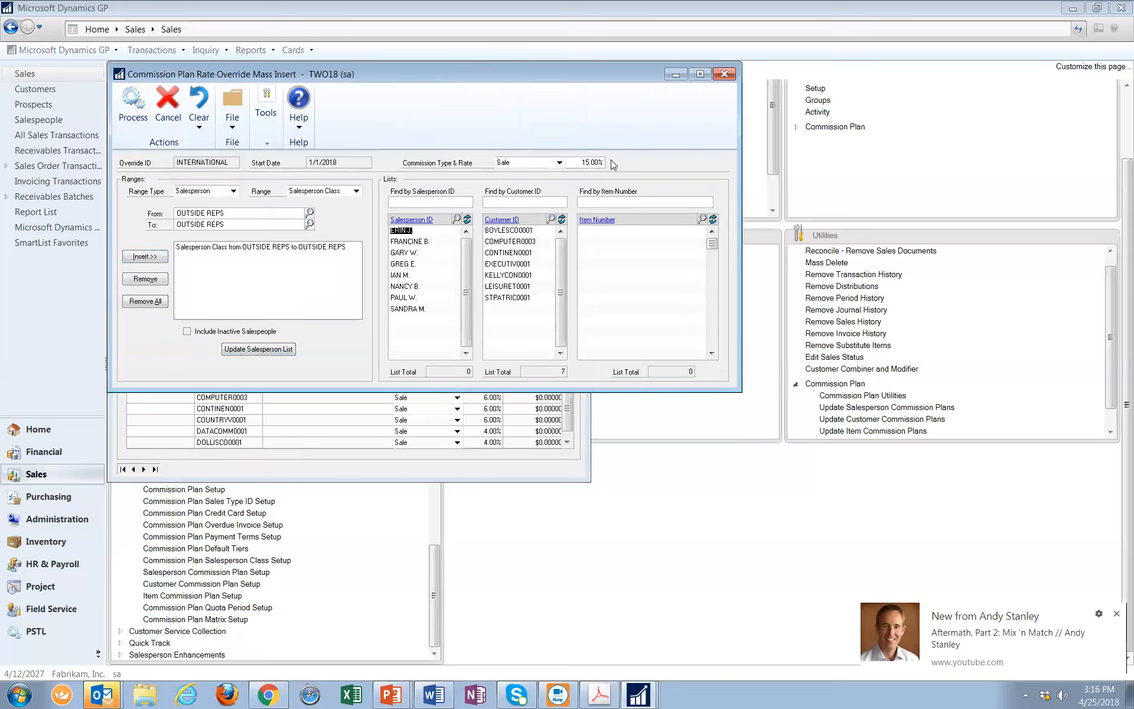
click(592, 161)
click(170, 113)
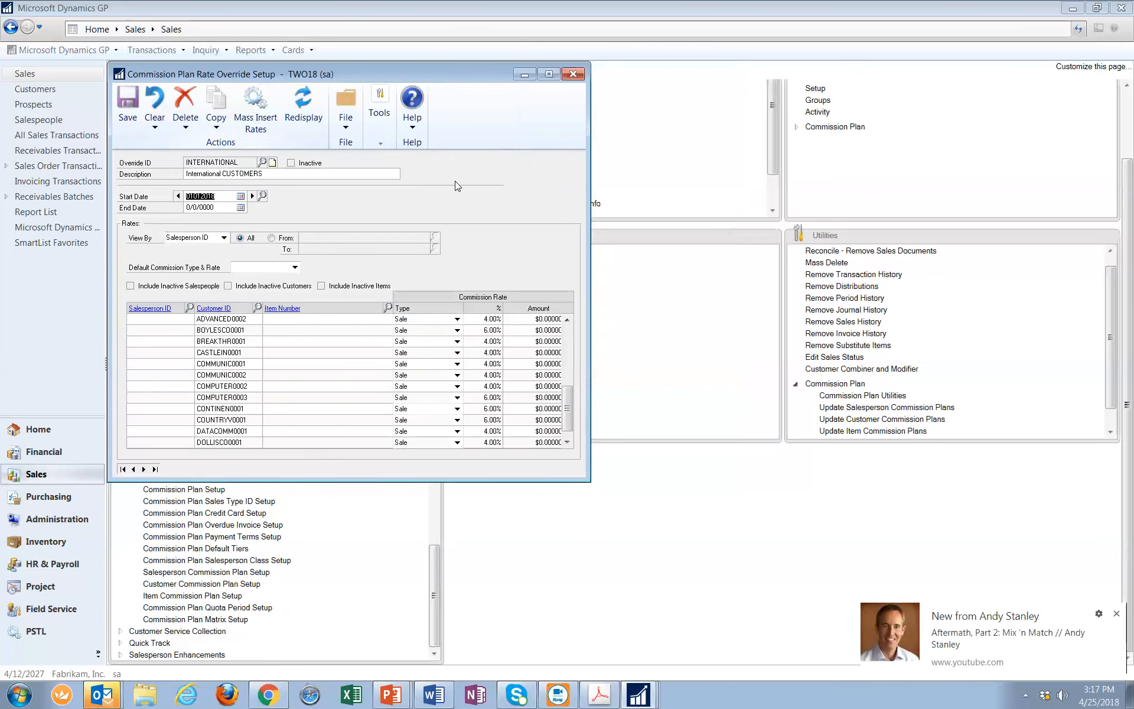
- Look up the override IDs and load the SEASONAL override
click(262, 162)
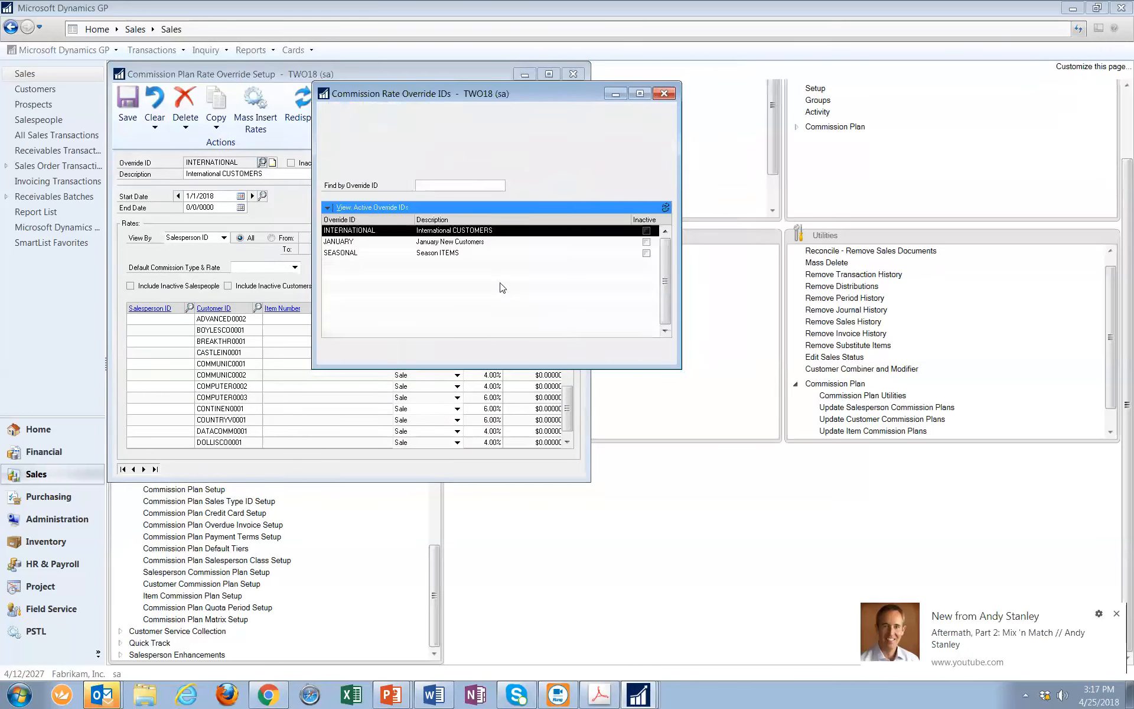
click(390, 253)
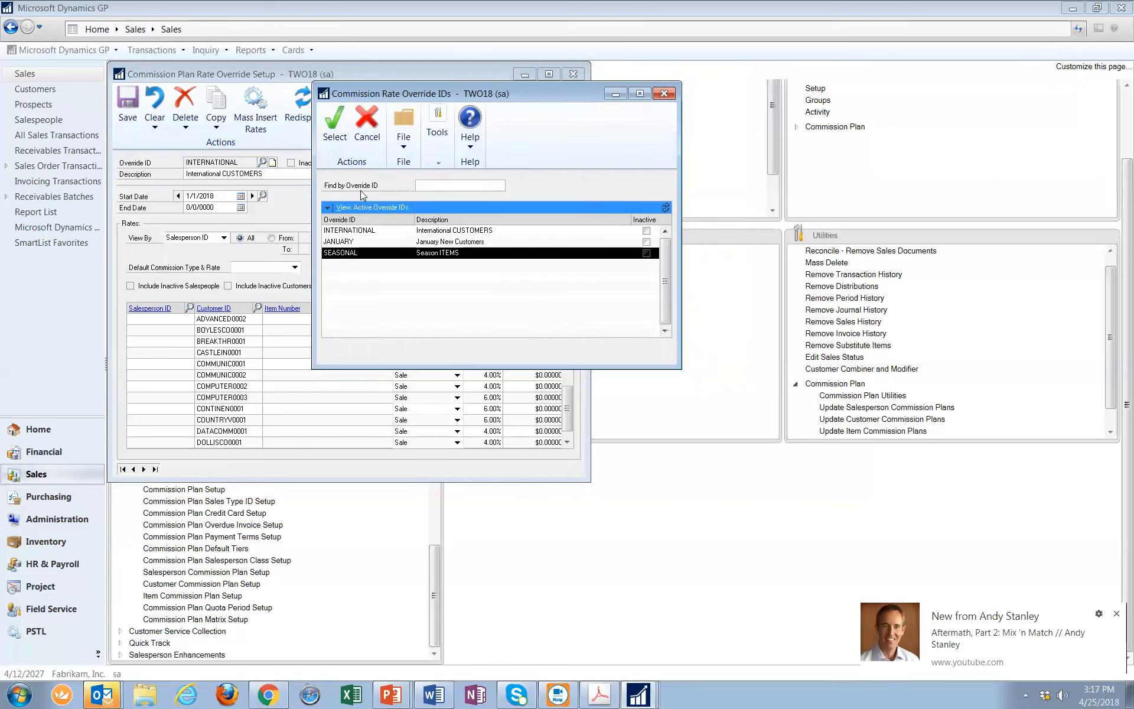
click(335, 126)
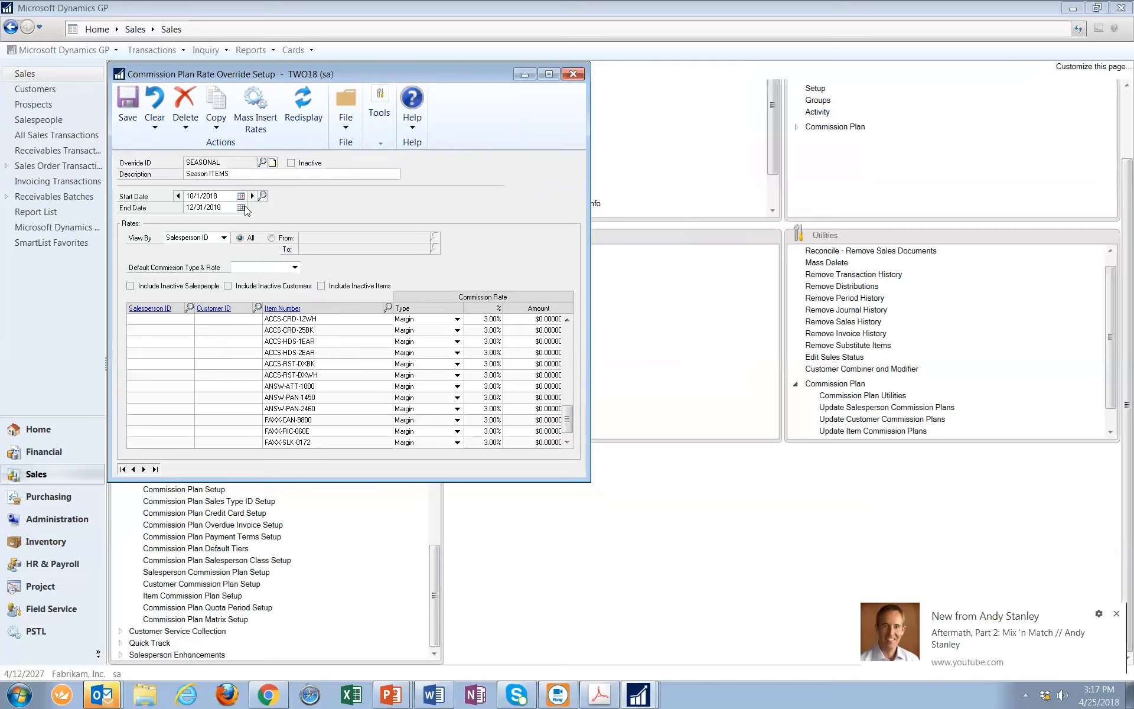
- Look up the SEASONAL override's date ranges and load the one starting 1/1/2018
click(212, 196)
click(263, 196)
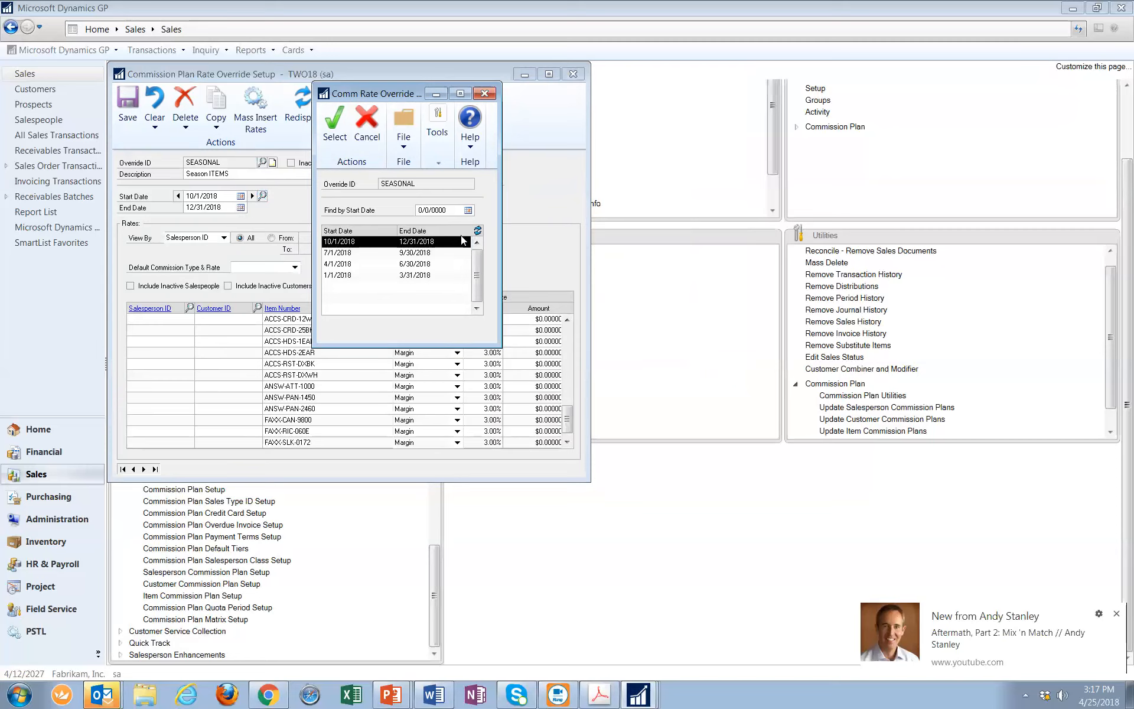
key(Down)
key(Down)
click(421, 276)
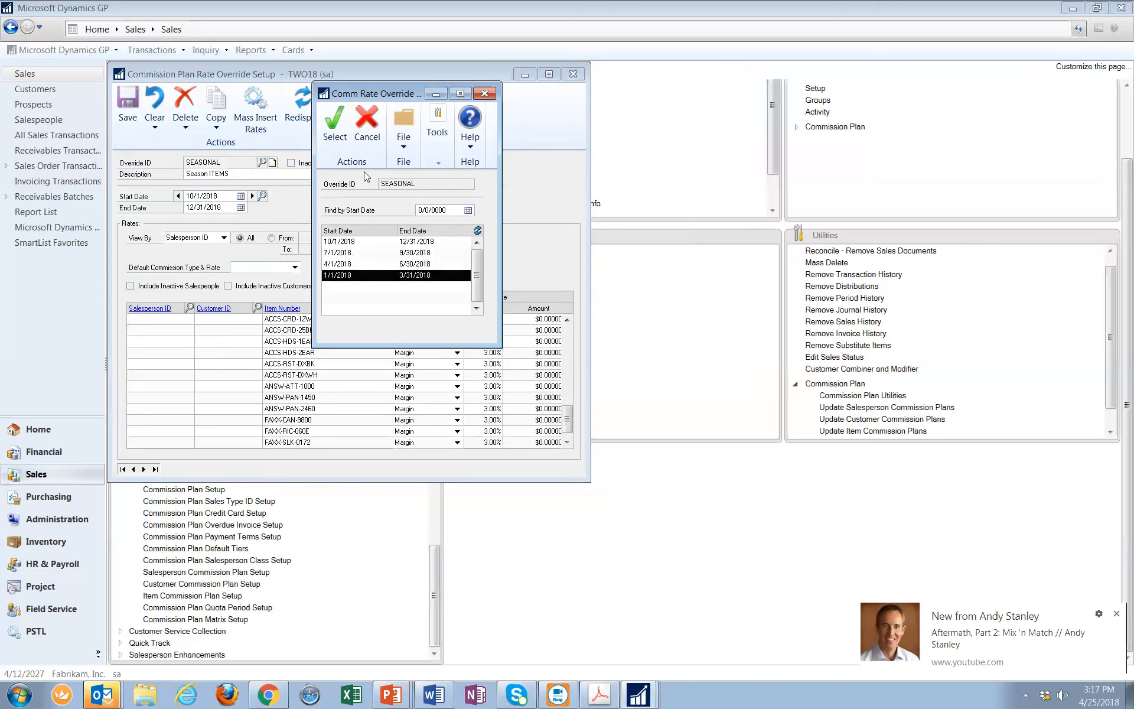
click(335, 133)
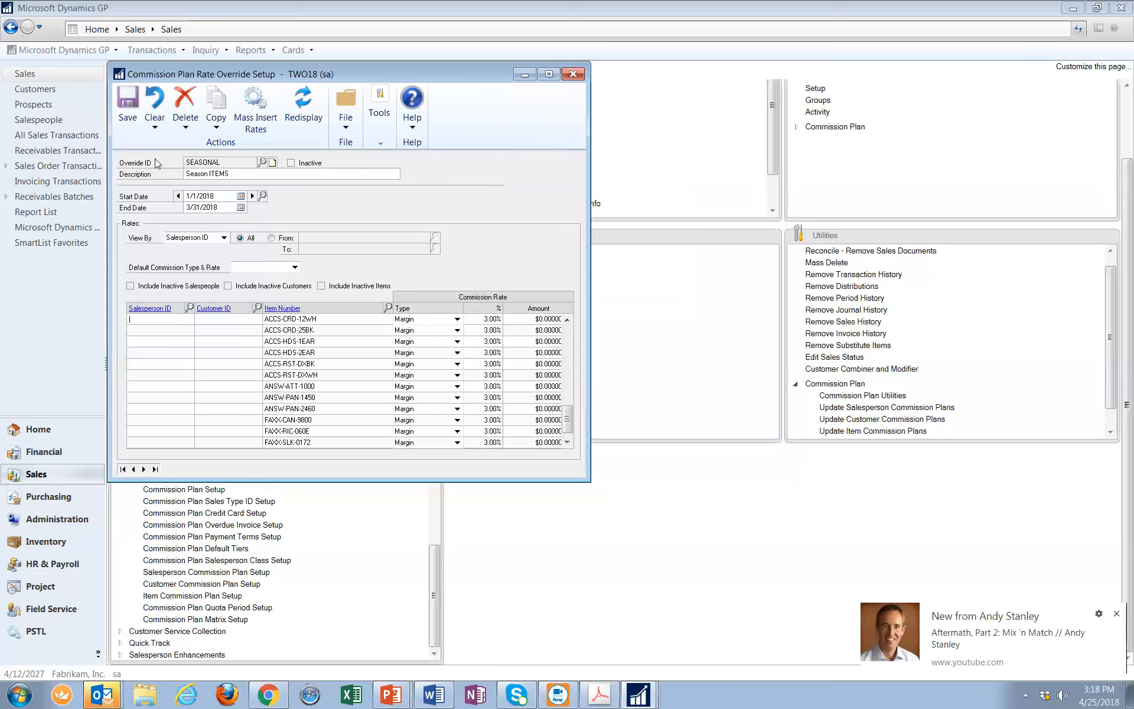
- Save the SEASONAL override and begin a new override INSIDEREPS with a start date of 5/1/2018
click(127, 126)
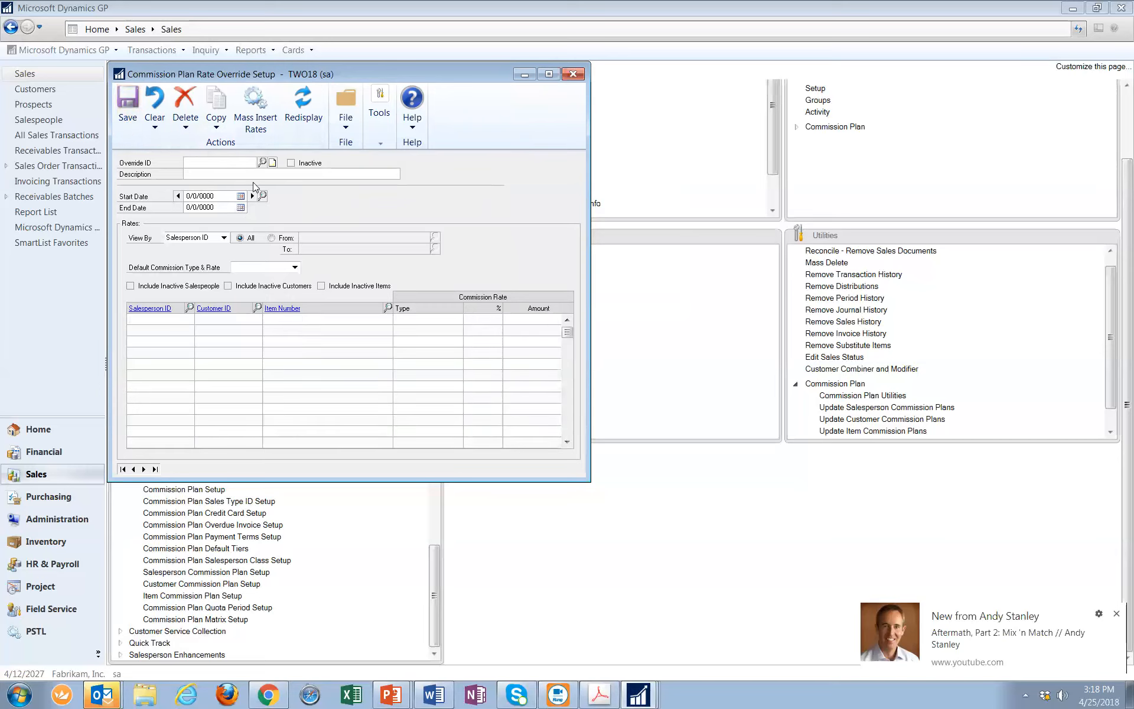
text(INSIDEREPS)
key(Tab)
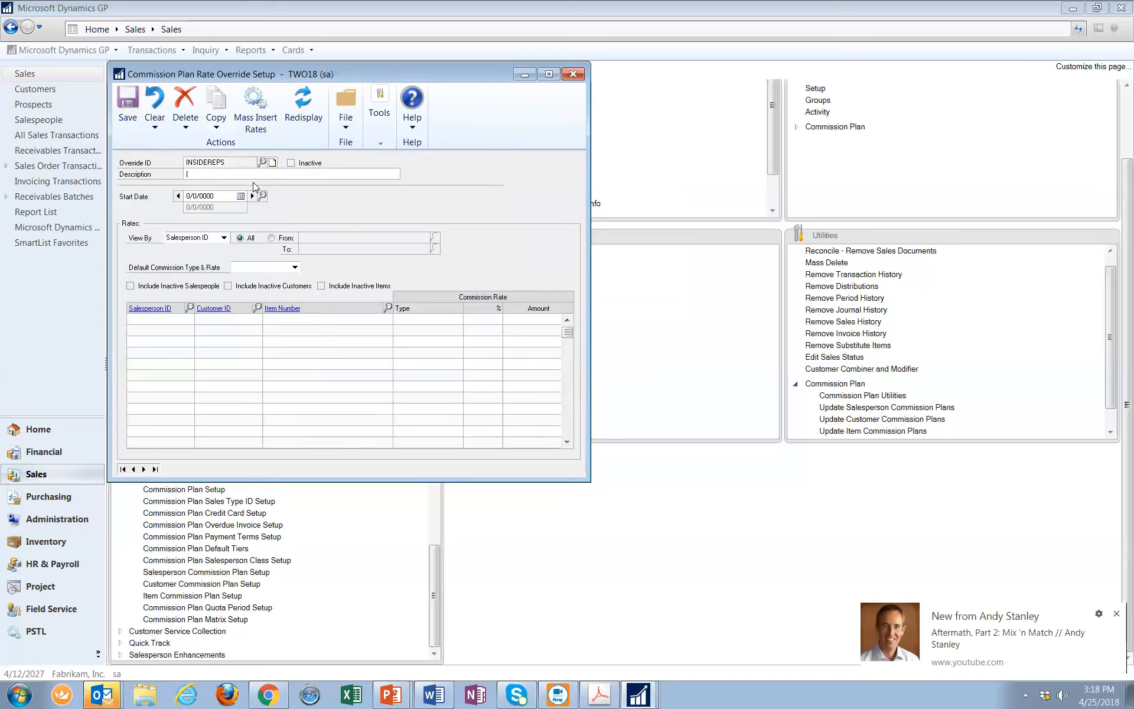
click(219, 196)
text(050118)
key(Tab)
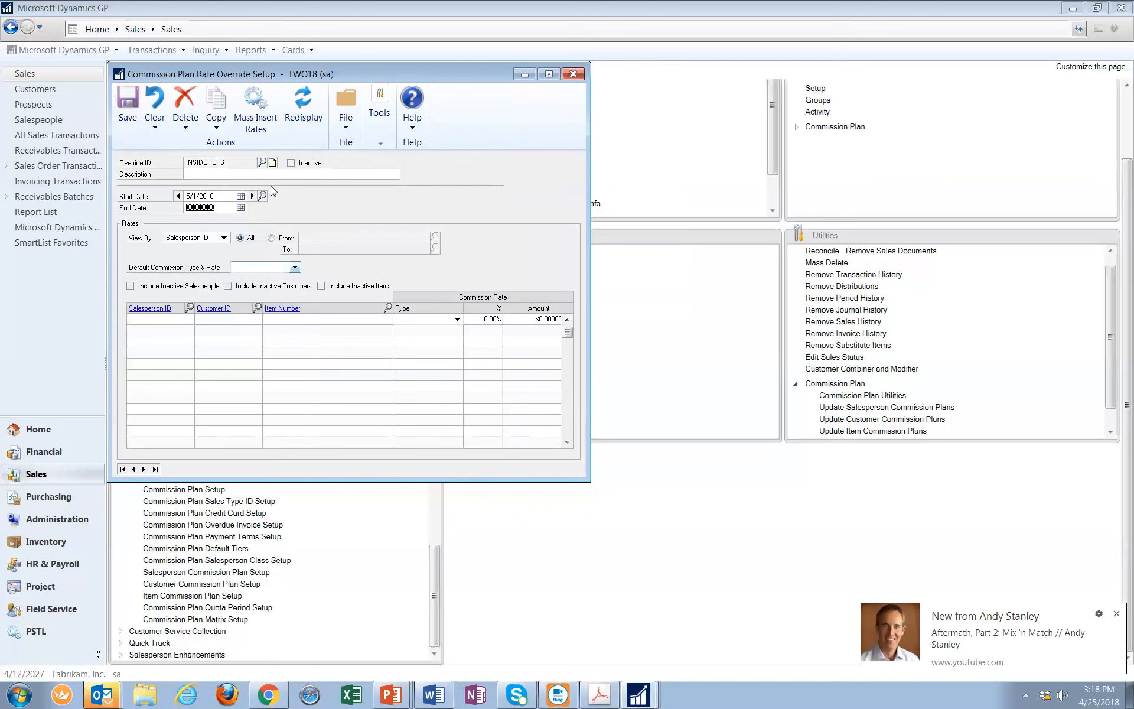
- Open the mass insert of rates for INSIDEREPS and set its range type to Item by Item Class
click(255, 112)
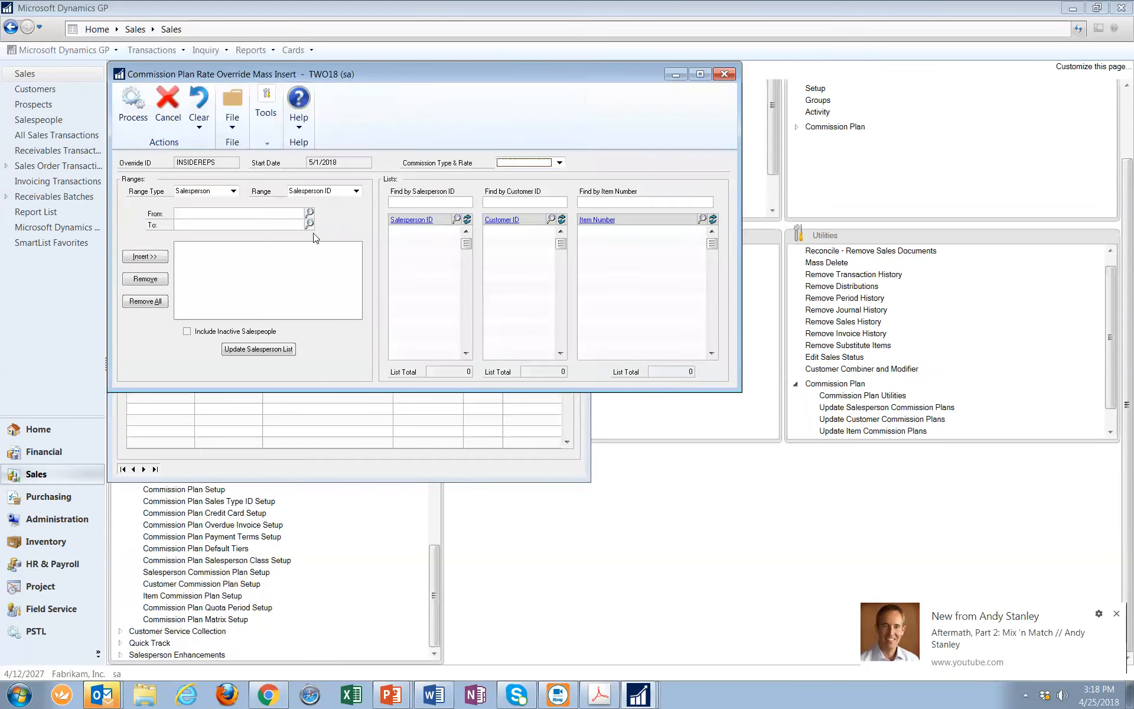
click(233, 191)
click(202, 216)
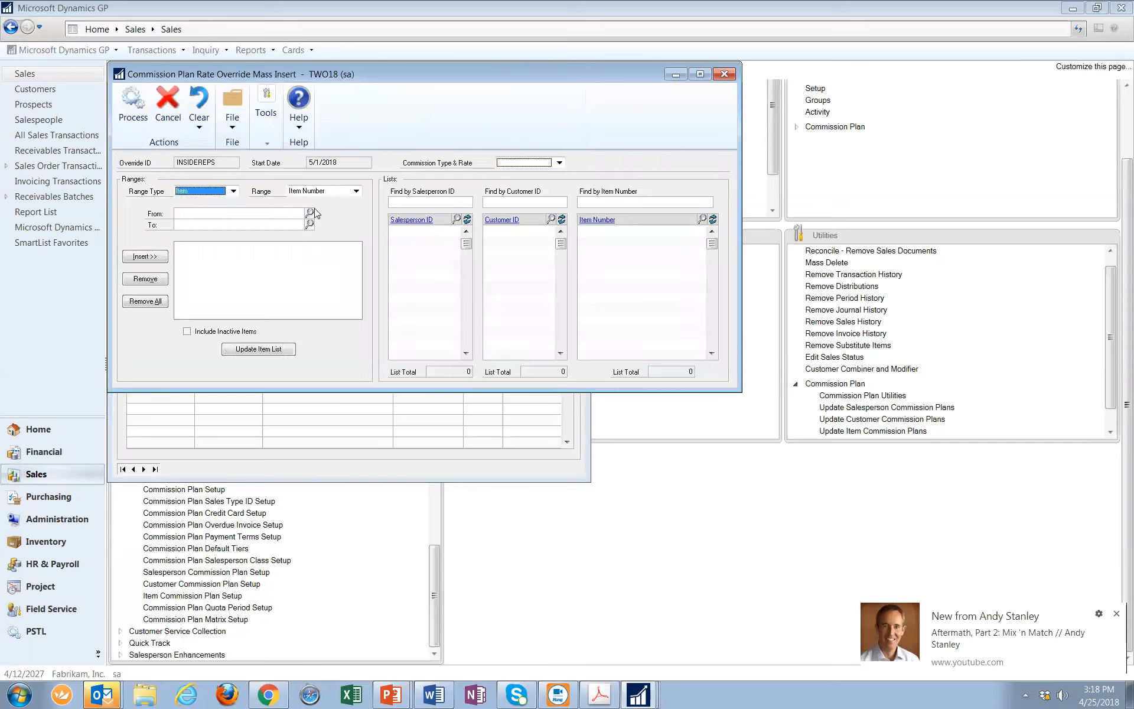
click(356, 190)
click(315, 218)
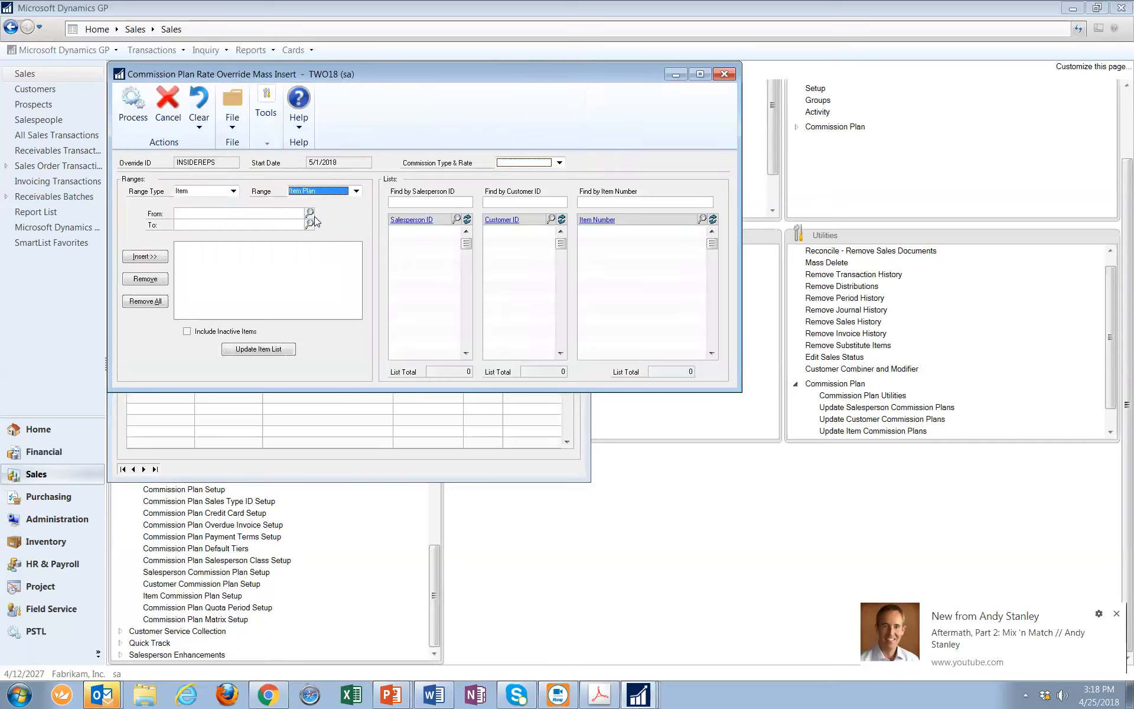
click(322, 191)
click(320, 210)
- Insert an item class range from MEMORY-1 to MEMORY-2 into the mass insert's ranges
click(309, 214)
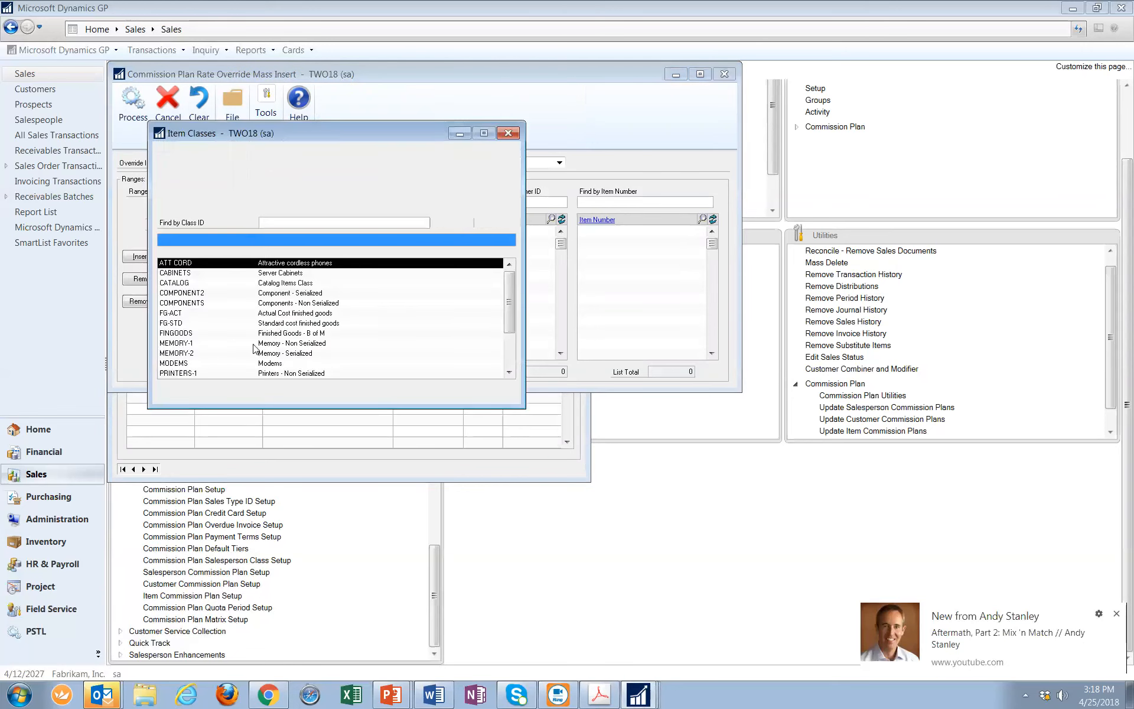
click(264, 343)
click(172, 177)
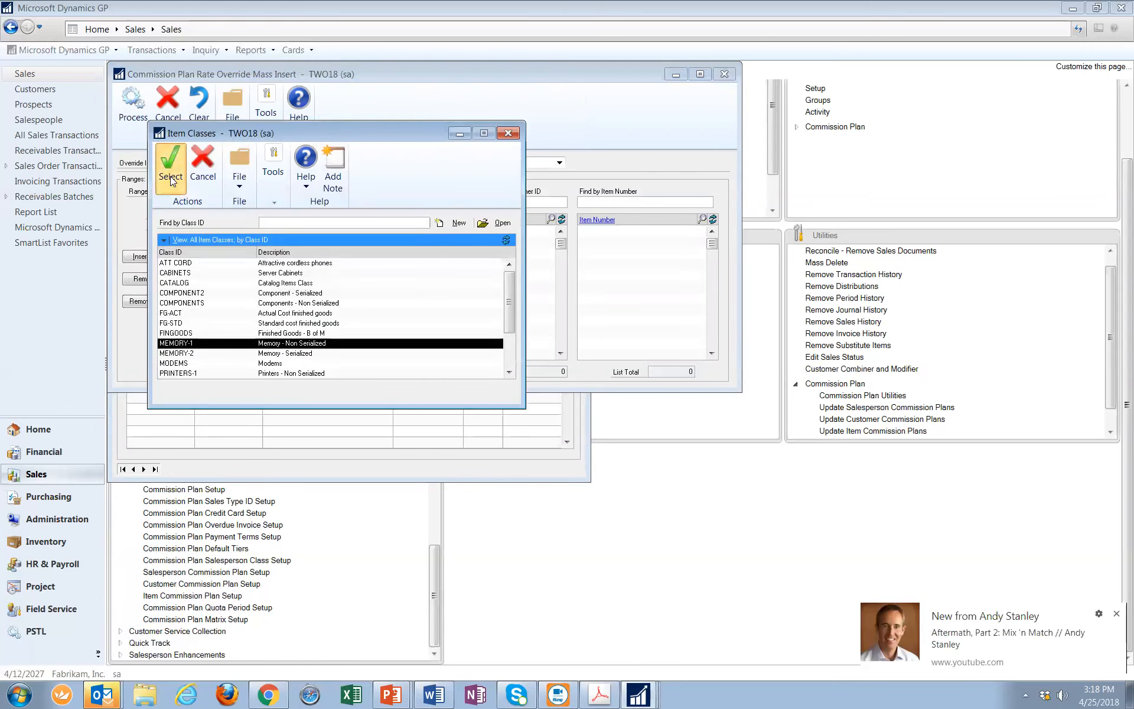
click(310, 224)
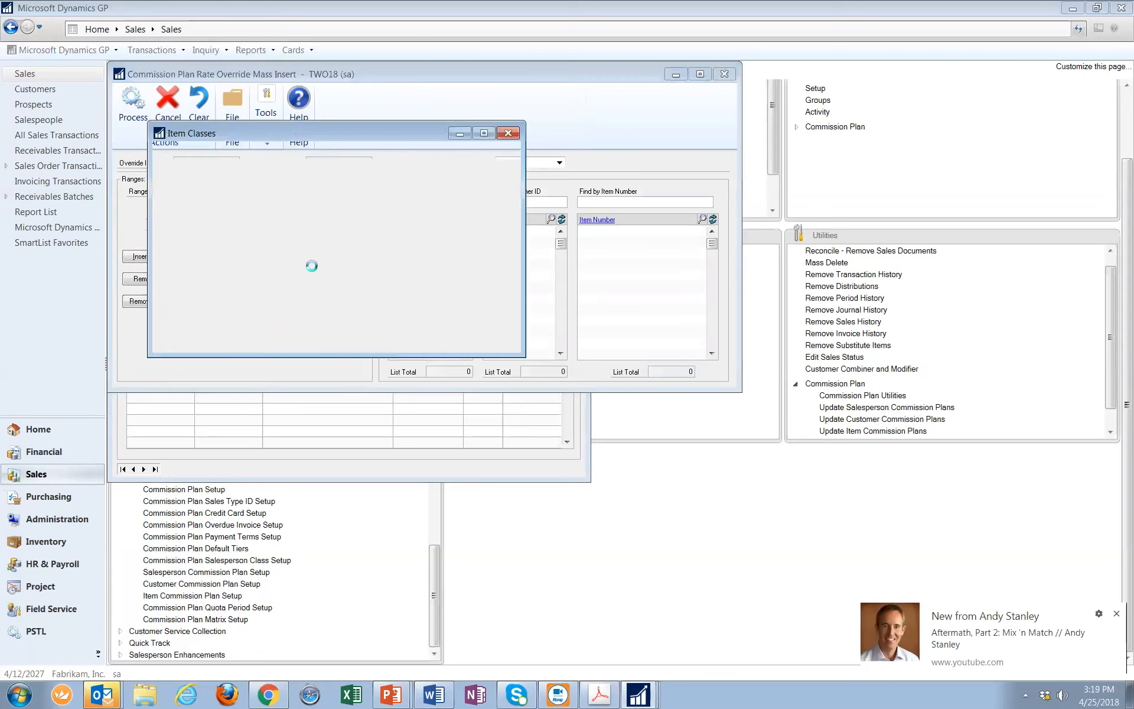
click(180, 273)
click(171, 168)
click(155, 258)
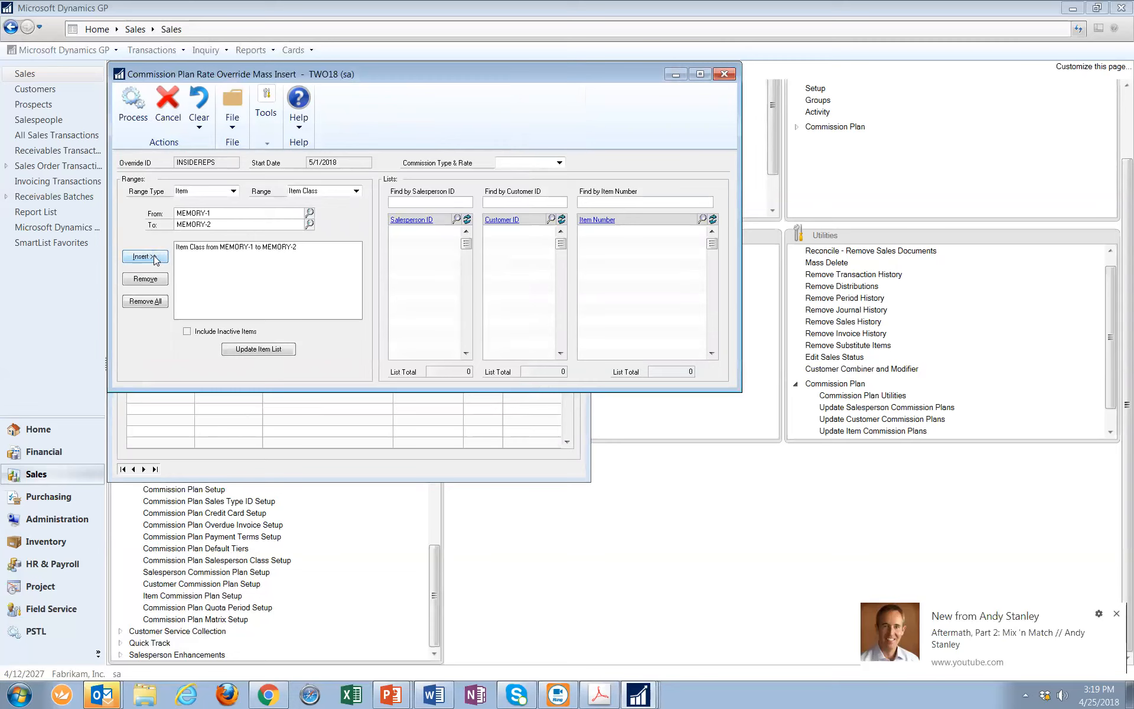
- Insert the salesperson class INSIDE REPS as a Salesperson range in the mass insert and update the salesperson list
click(213, 194)
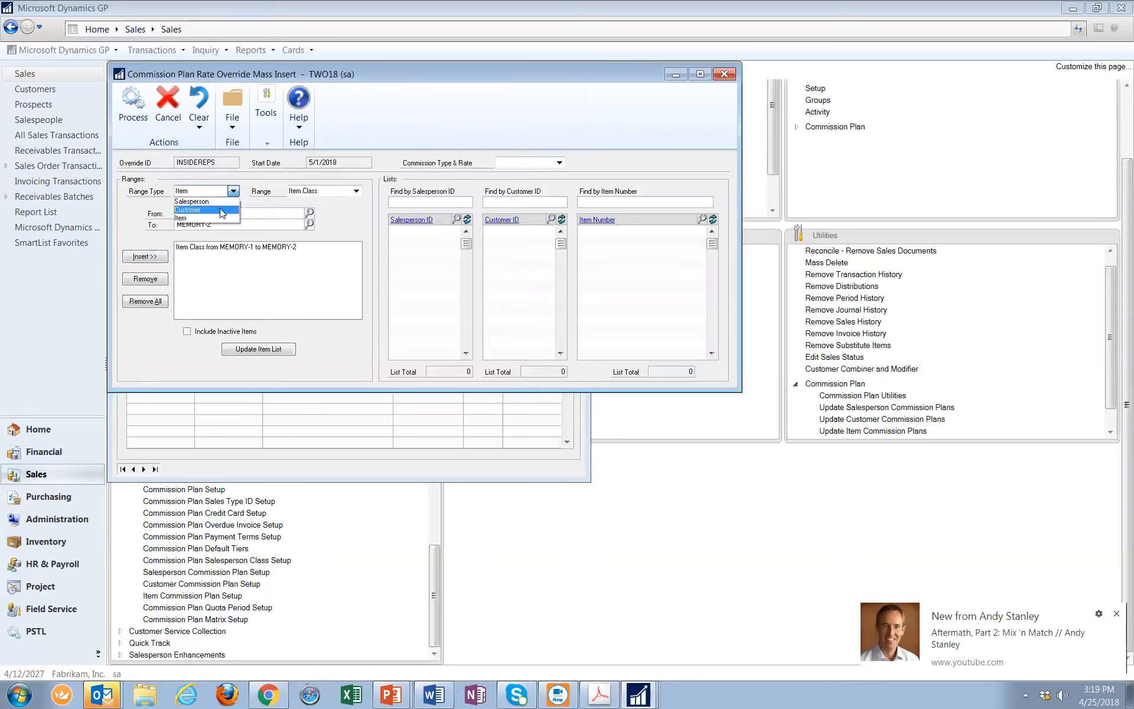
click(218, 202)
click(357, 190)
click(341, 210)
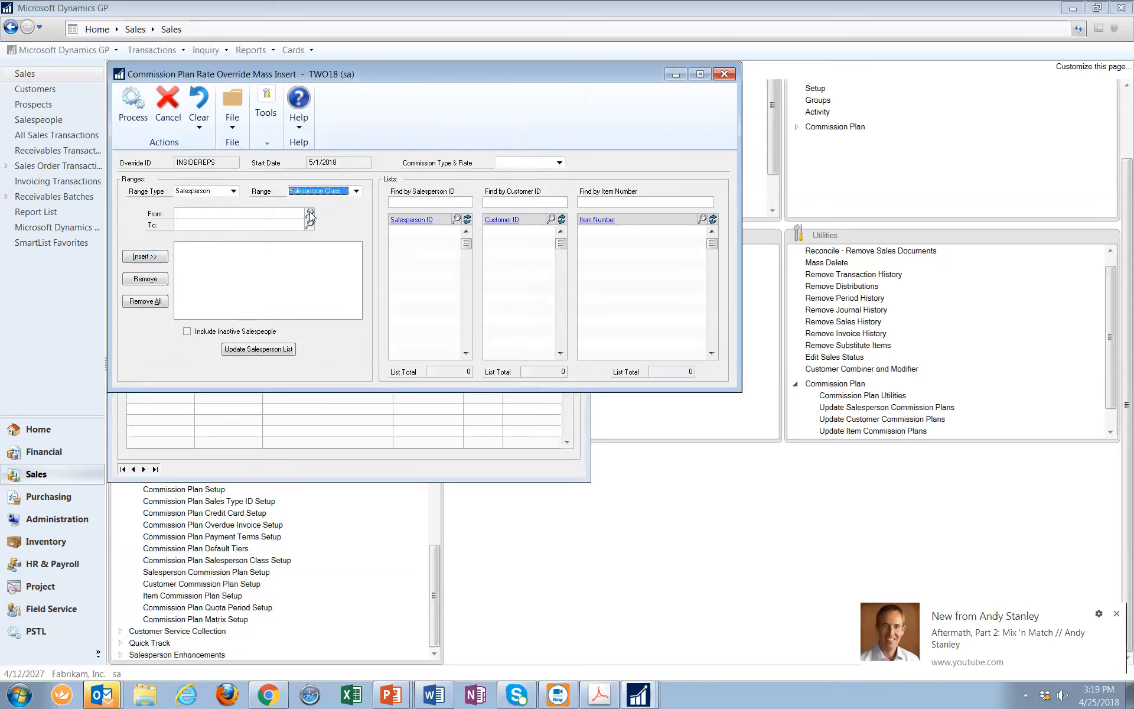
click(309, 214)
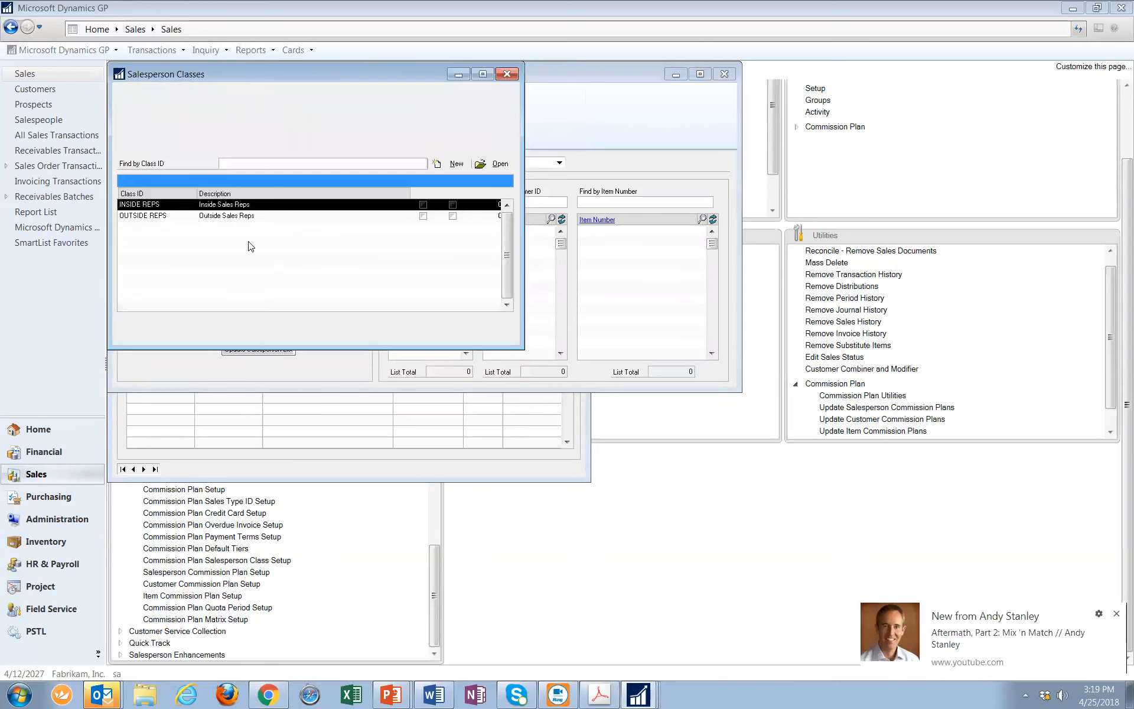
click(126, 110)
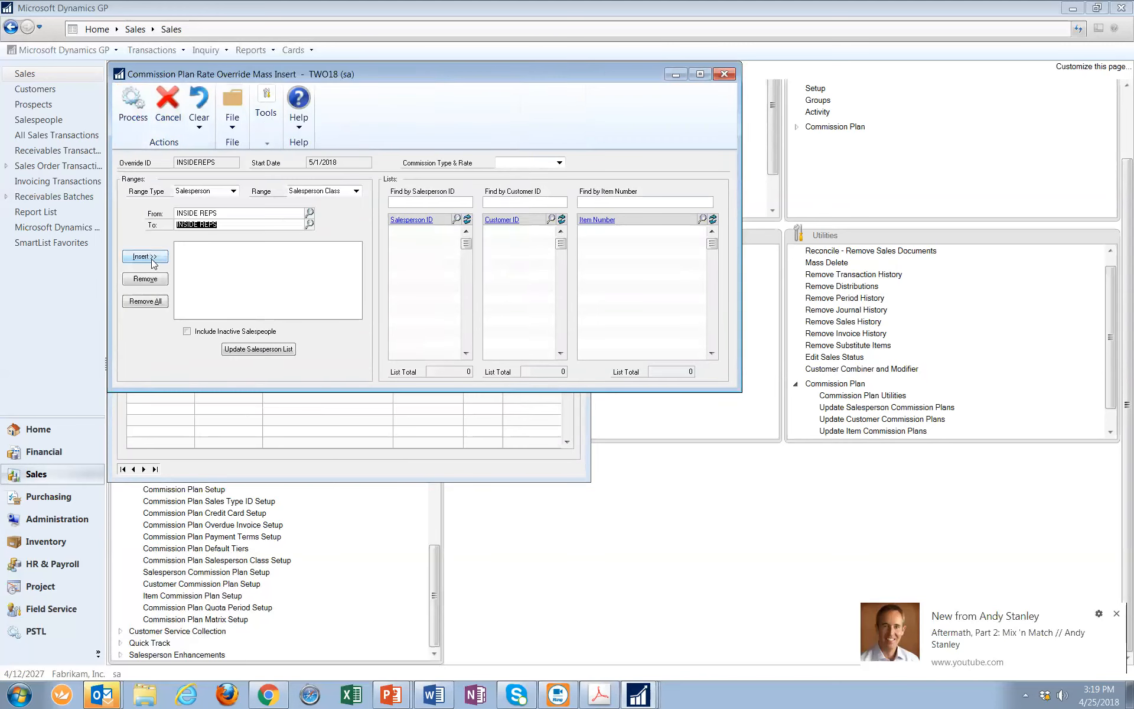
click(151, 258)
click(263, 351)
- Add the item class range MEMORY-1 to MEMORY-2 to the mass insert and update the item list
click(214, 191)
click(204, 222)
click(331, 191)
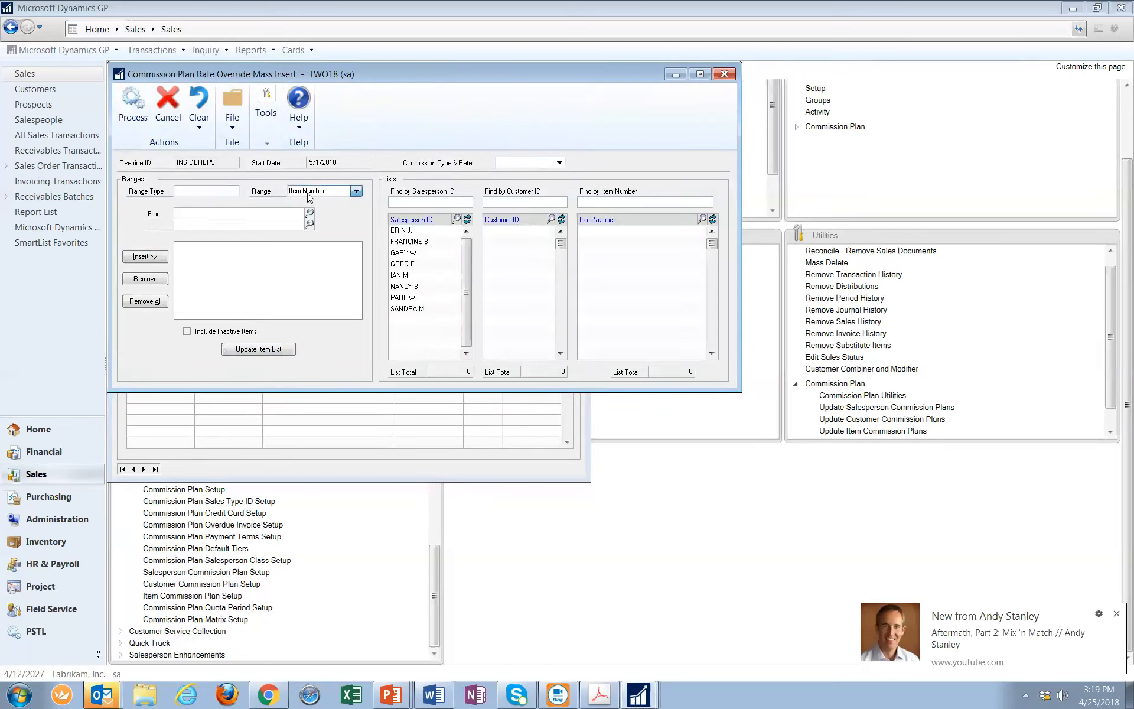
click(313, 207)
click(309, 212)
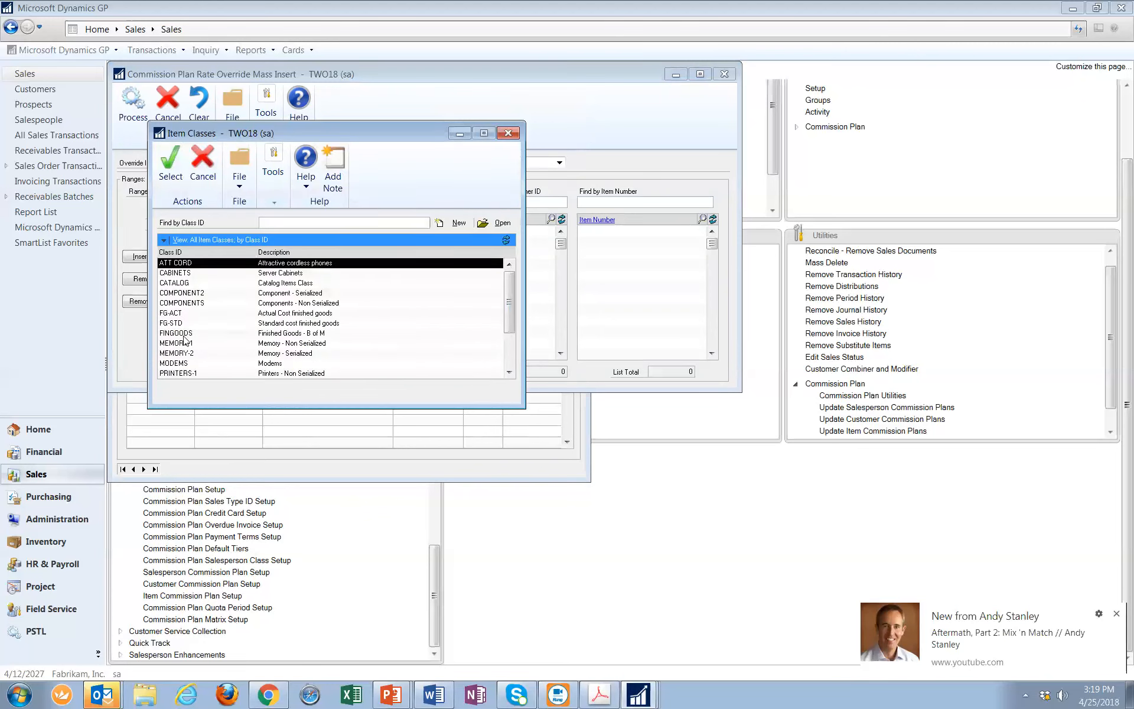
double_click(176, 343)
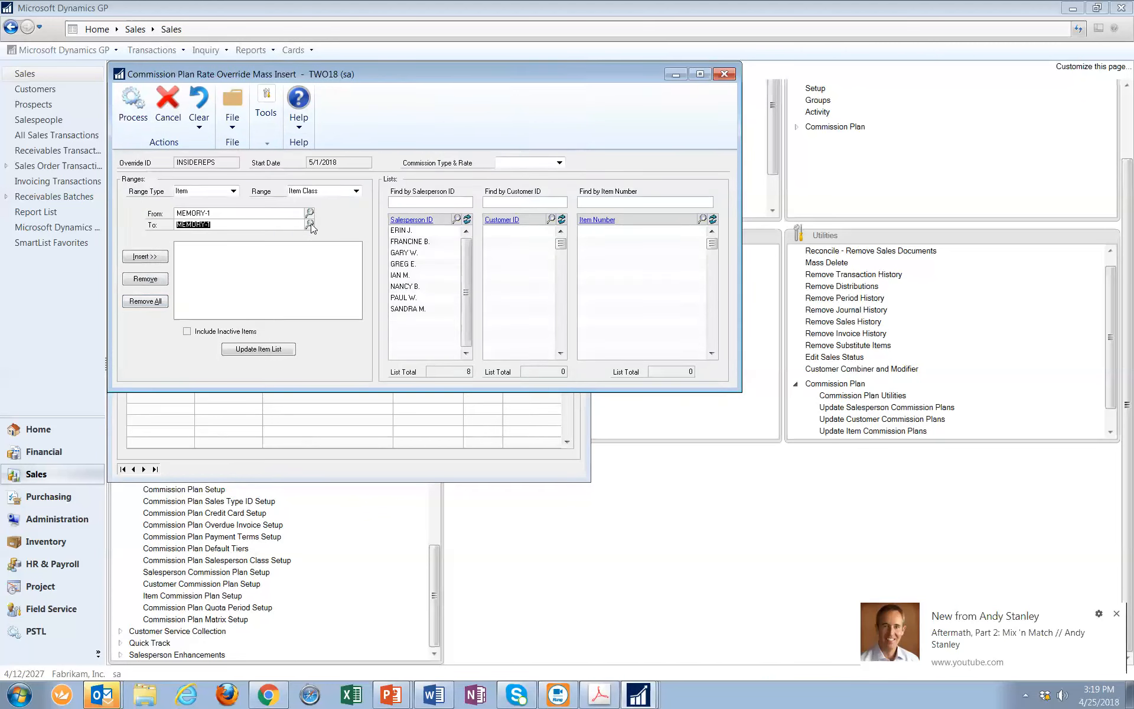
click(310, 224)
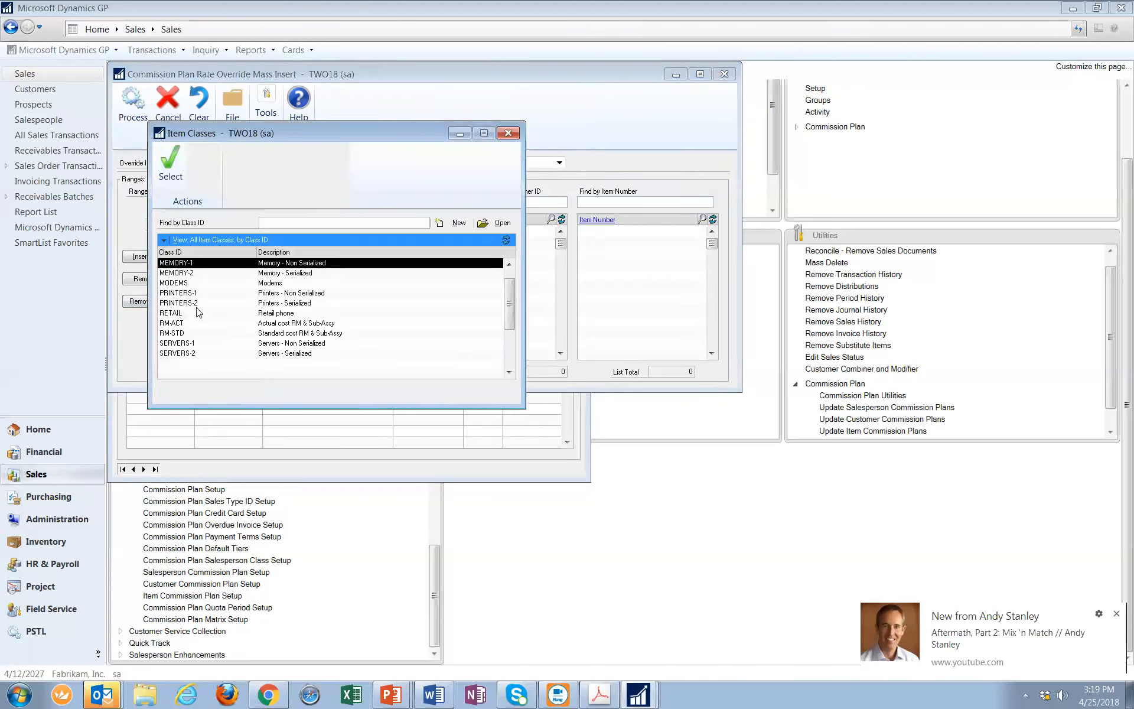
double_click(195, 273)
click(266, 351)
- Set the mass insert's commission type to Margin at a 20% rate and process it into the INSIDEREPS override
click(525, 162)
click(533, 184)
key(Tab)
text(20)
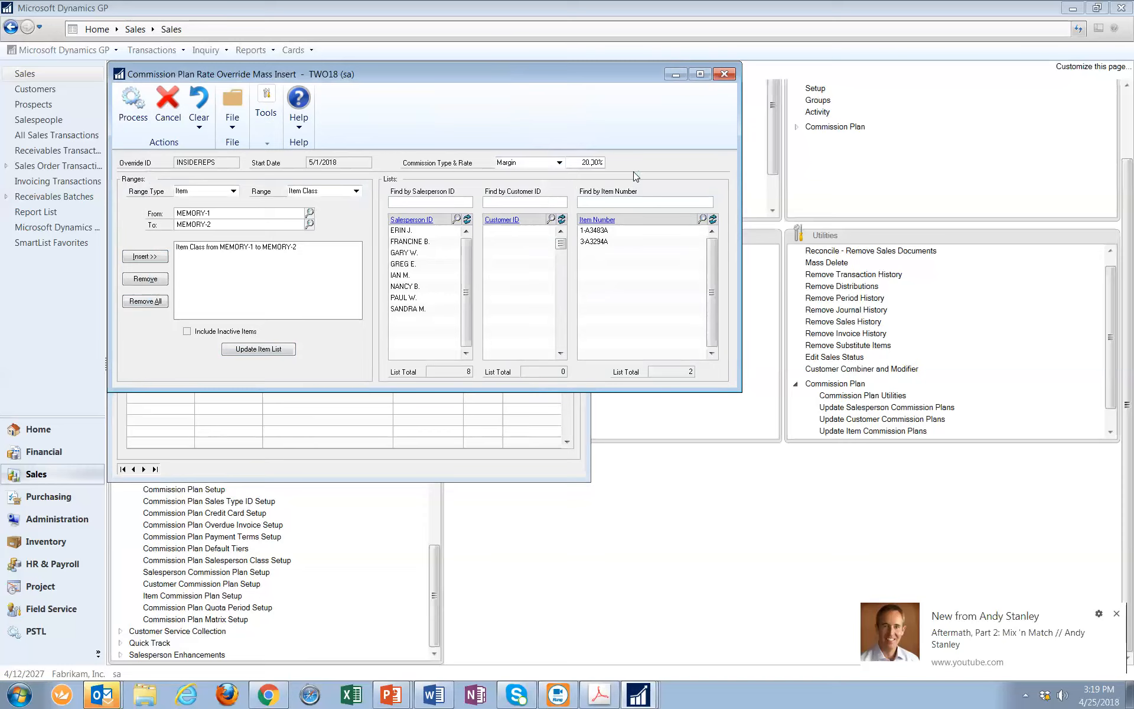
key(Tab)
click(133, 103)
click(541, 383)
click(566, 382)
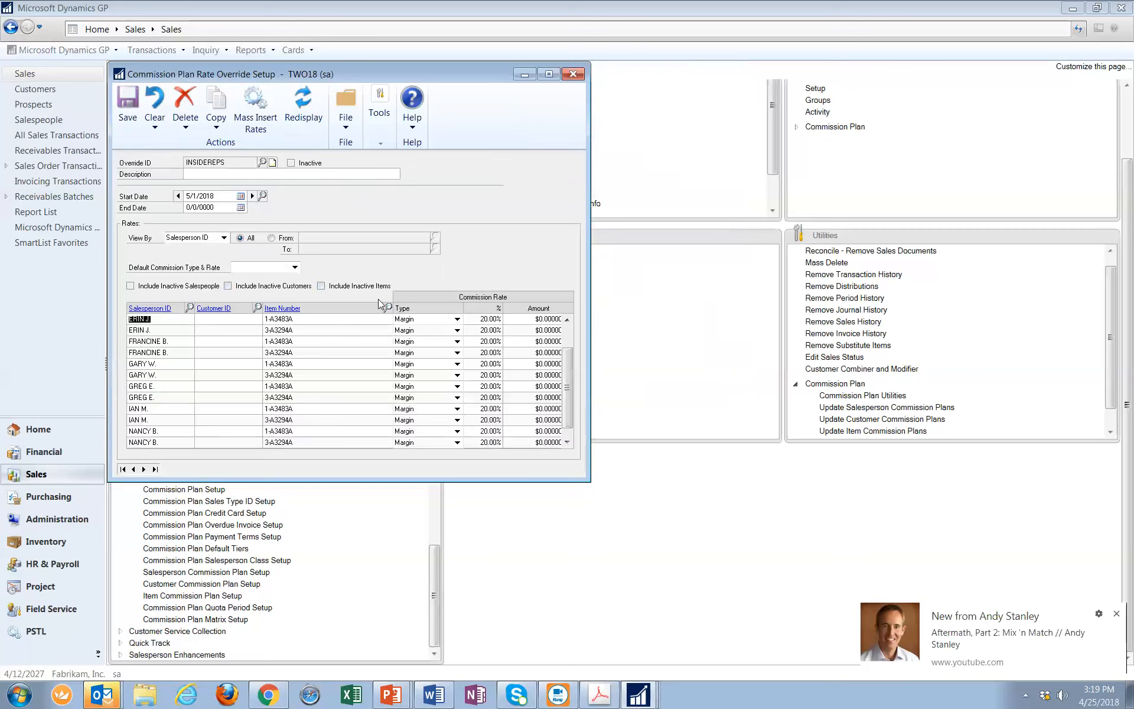
- Set the INSIDEREPS override's end date to 12/31/2018
click(216, 208)
text(12/31/2018)
key(Tab)
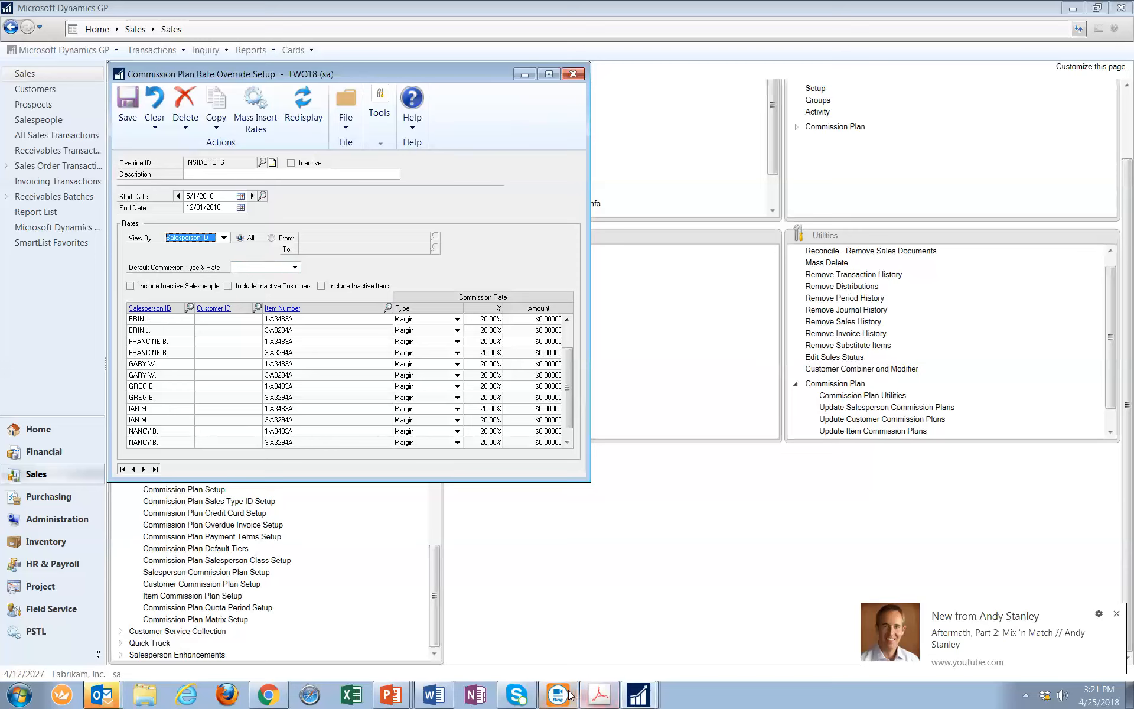
- Try to open the Process Commissions routine of the Commission Plan
mouse_move(391, 695)
click(547, 695)
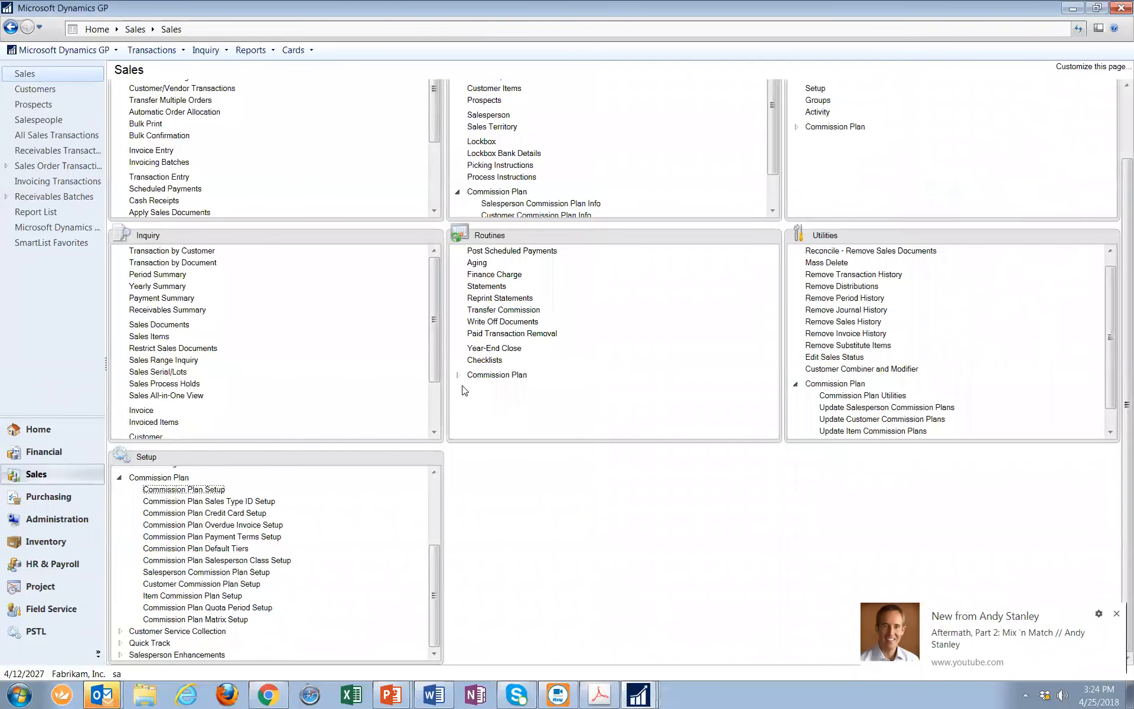
click(460, 375)
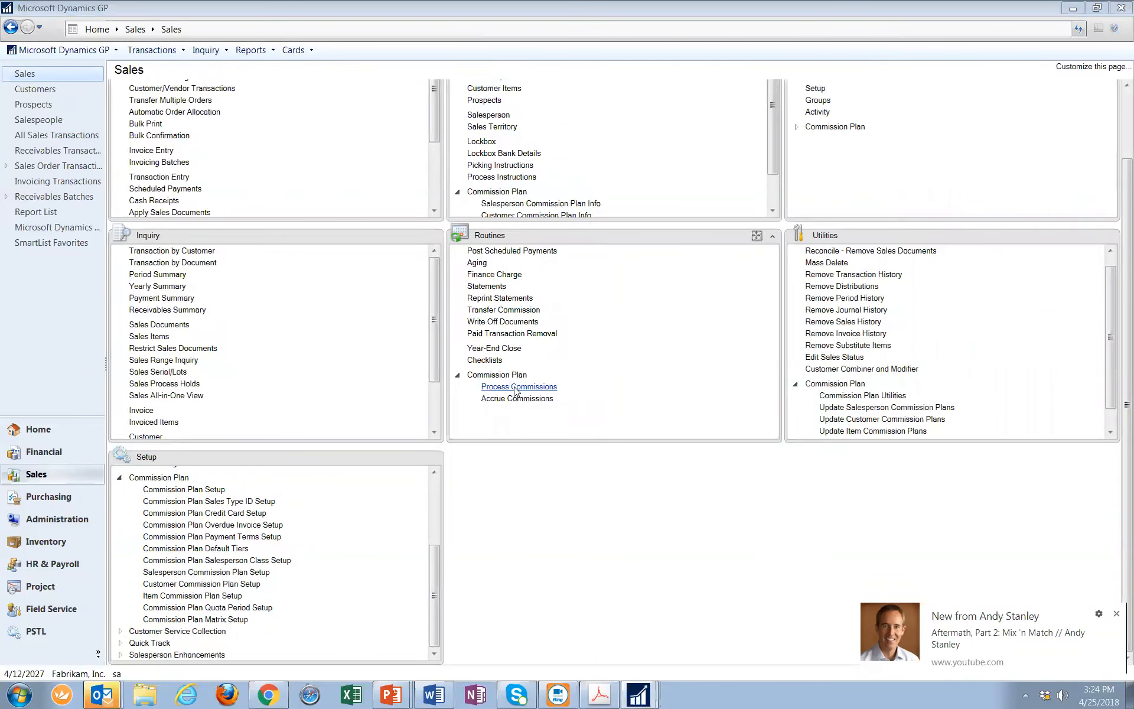
click(516, 387)
click(568, 387)
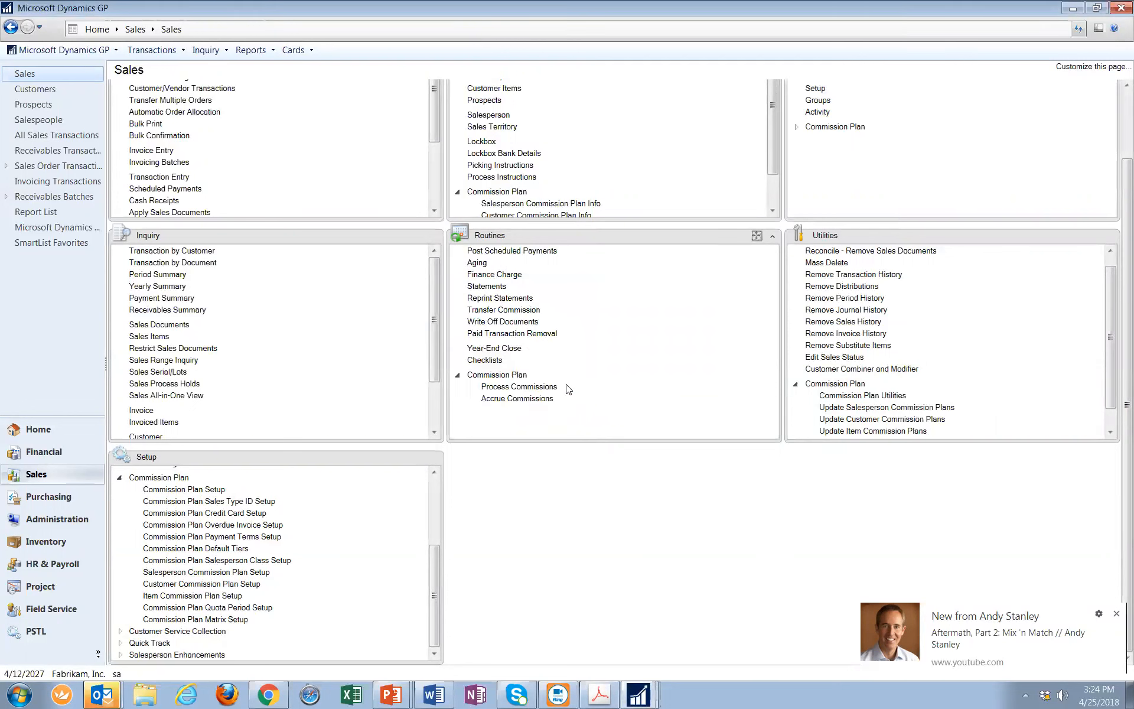
- Set the Next Commission Processing Run ID to COMM00001 in Commission Plan Setup and apply the change
click(208, 491)
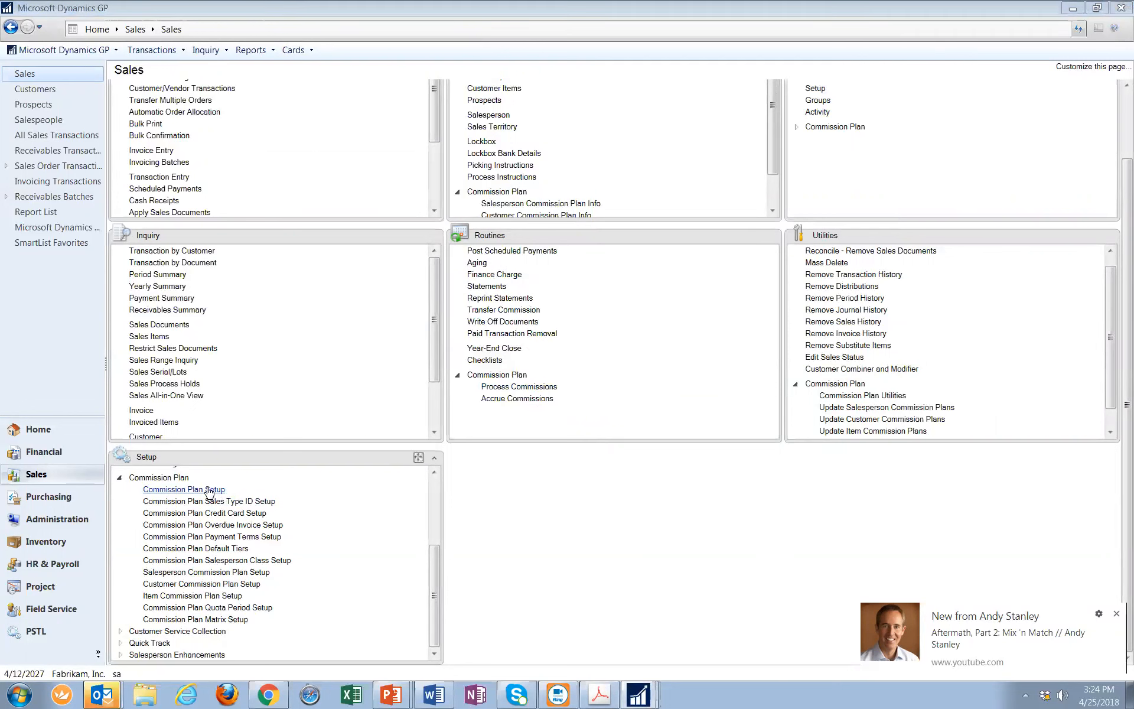
click(478, 163)
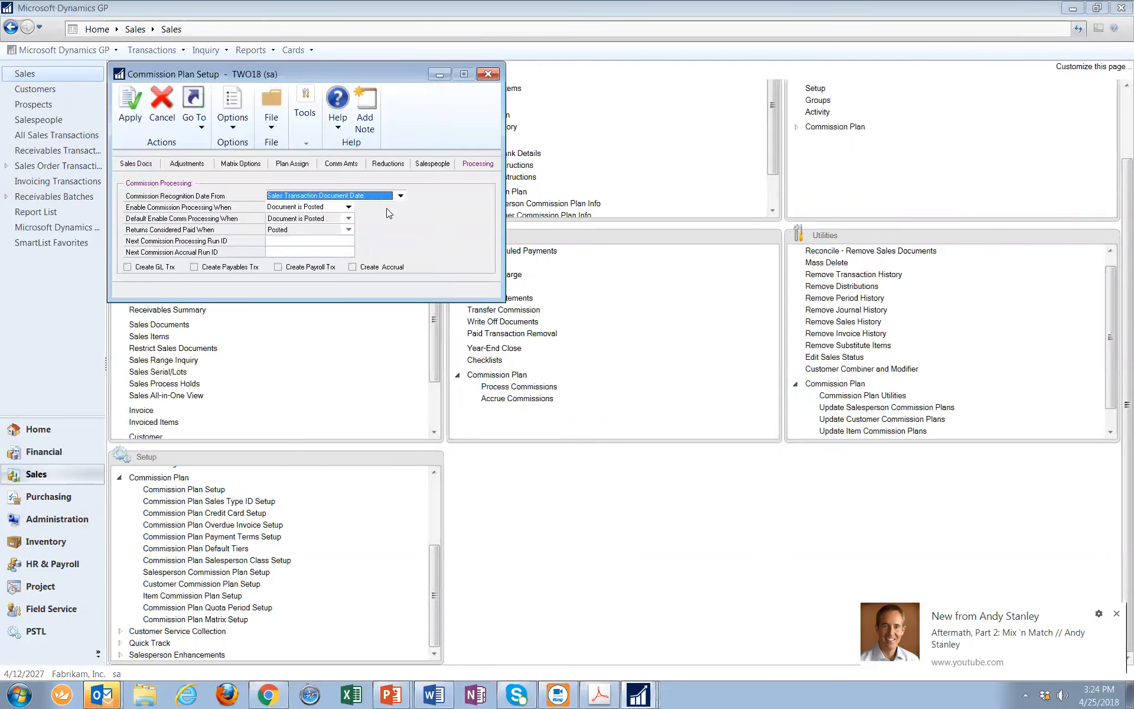
click(278, 241)
text(COMM00001)
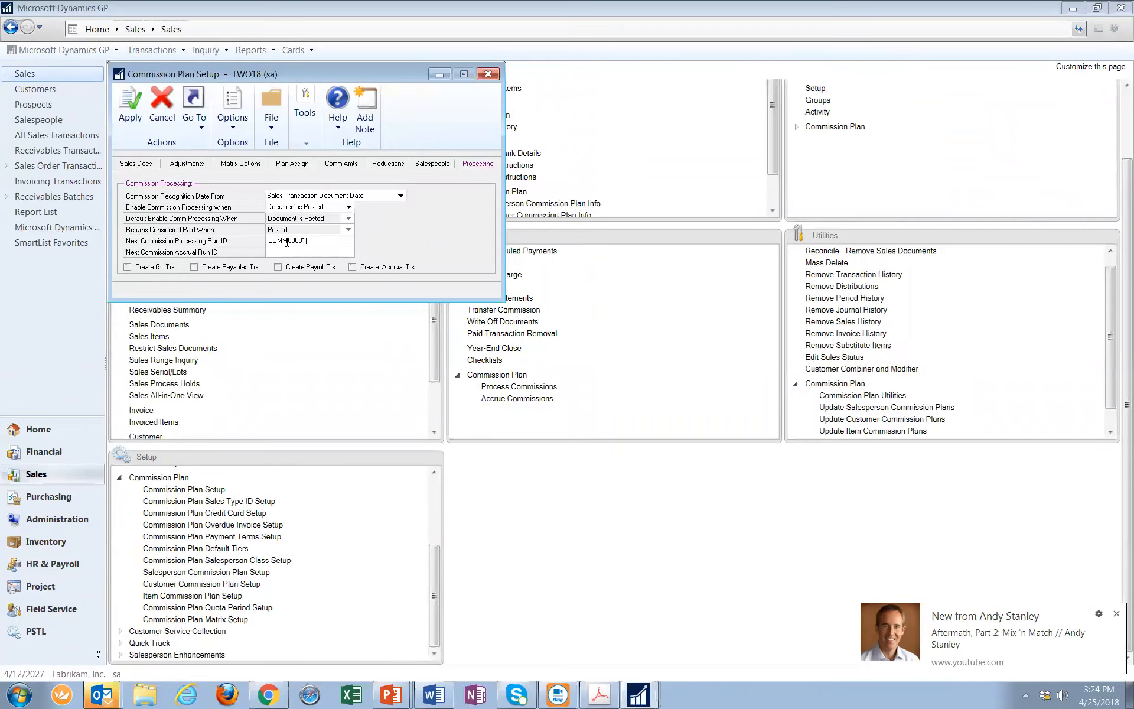
click(130, 108)
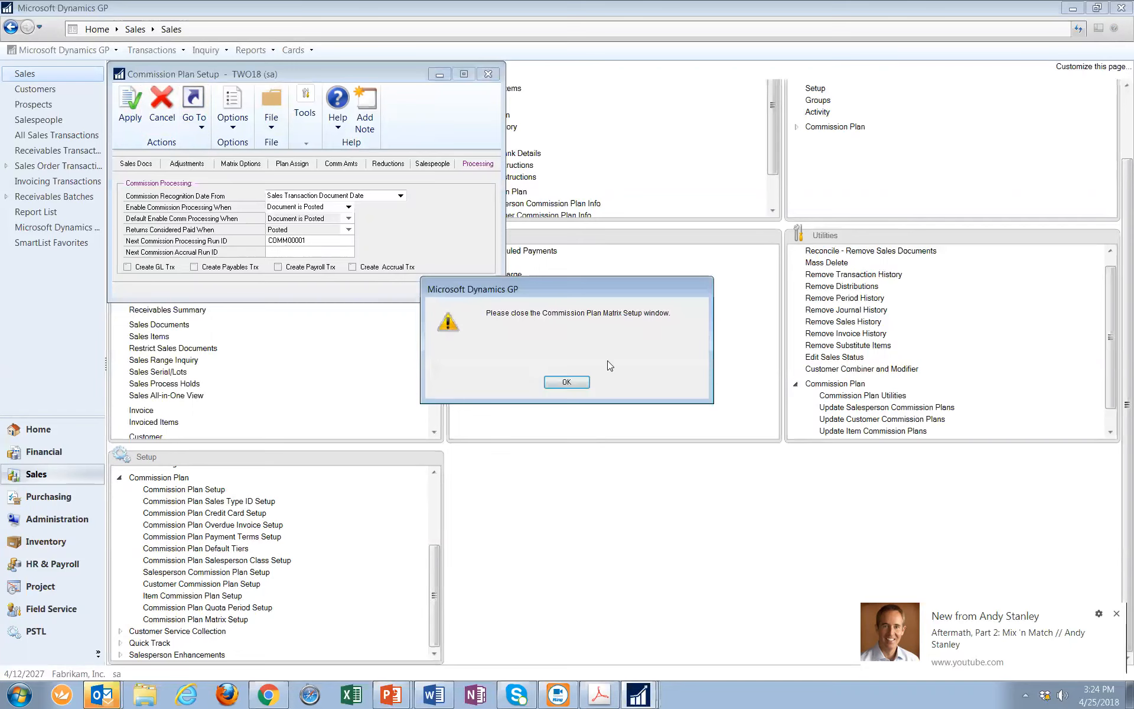
click(561, 382)
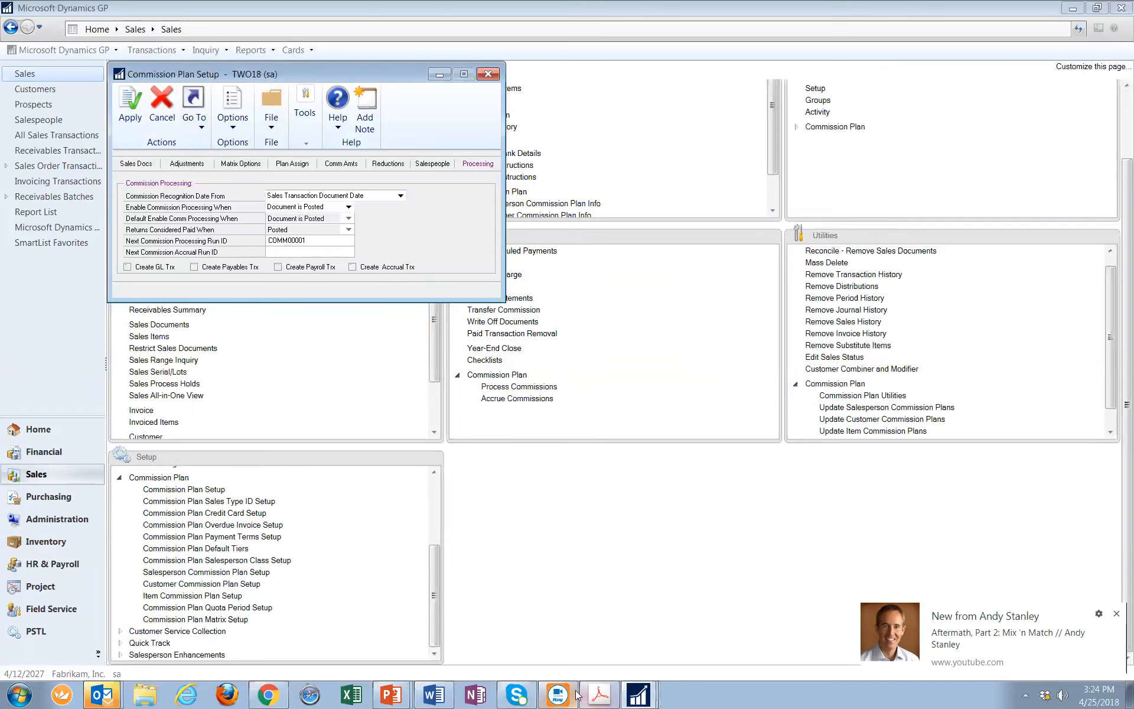
- Close the Commission Plan Matrix Setup window that is still open in the background
click(638, 694)
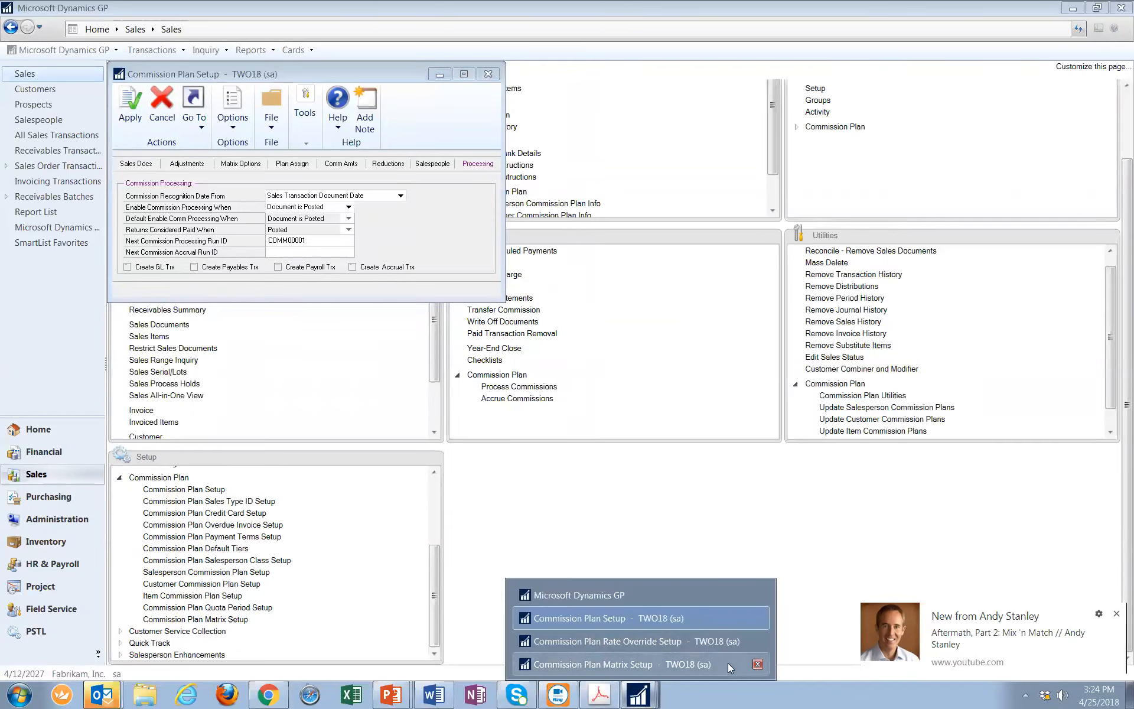
click(758, 664)
click(470, 256)
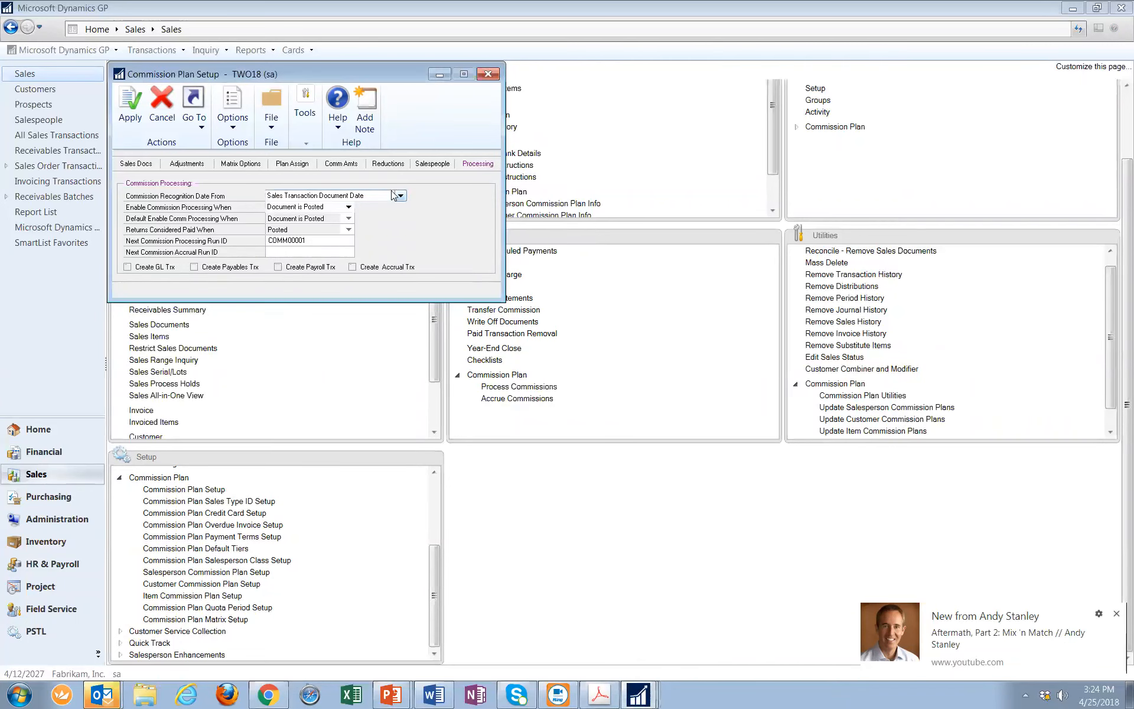
- Try to restrict the Process Commissions run by Date Document Paid, and close the Process Commissions window
click(551, 479)
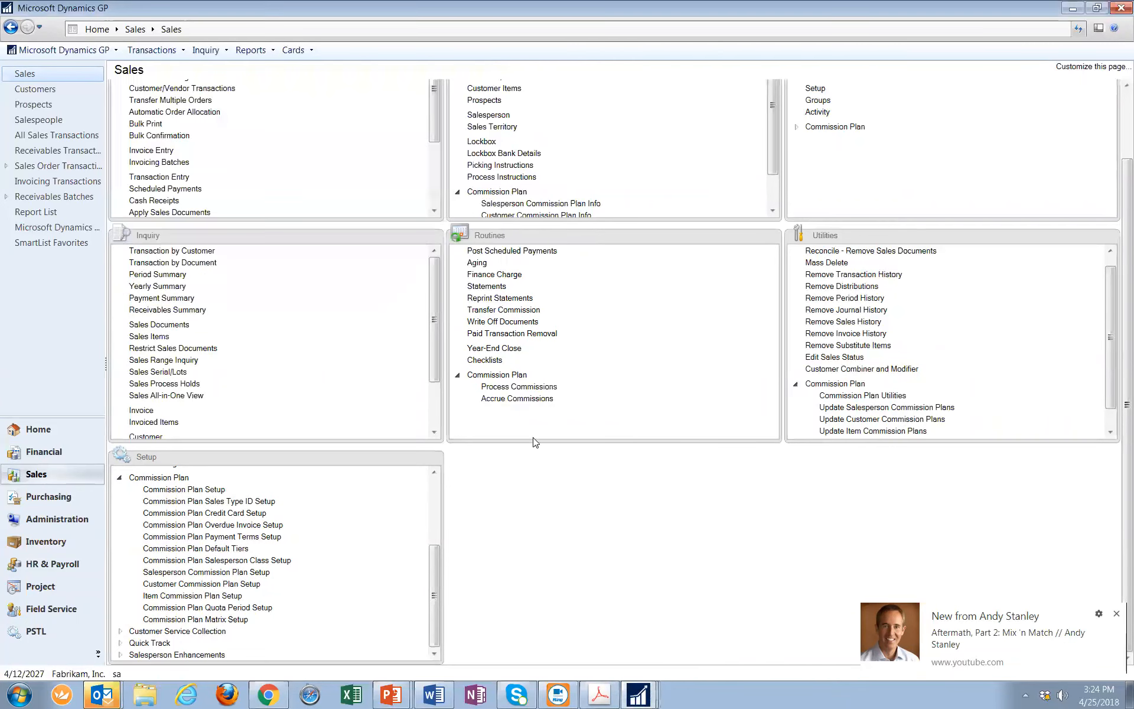
click(519, 386)
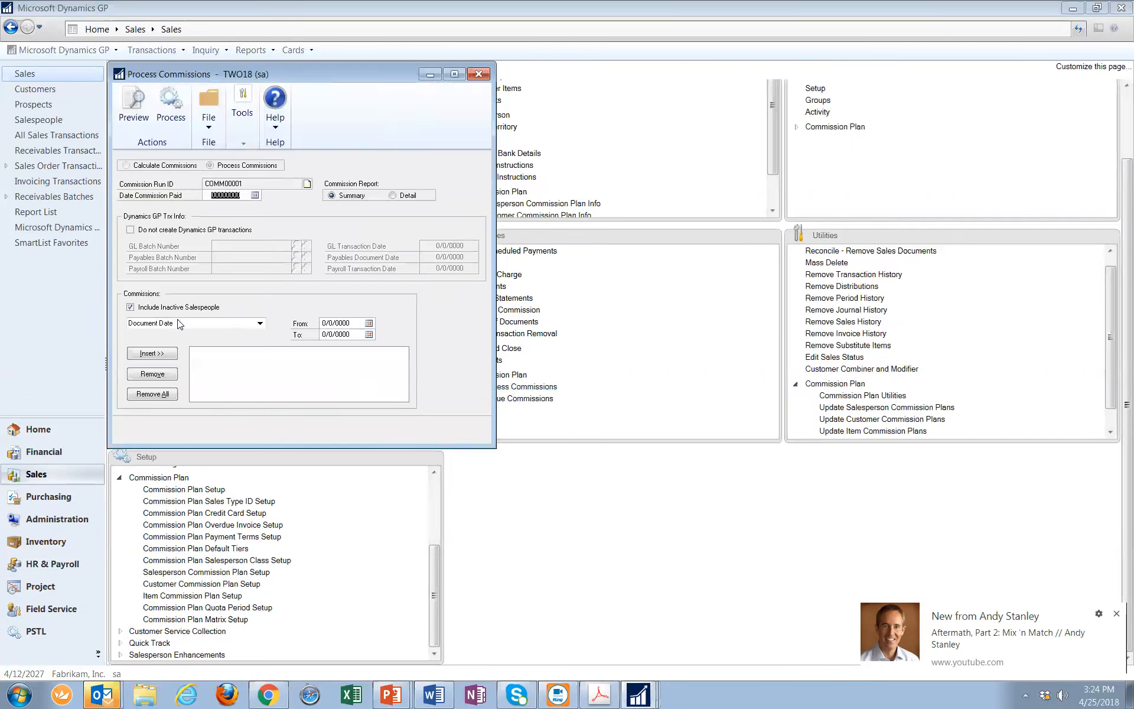
click(180, 325)
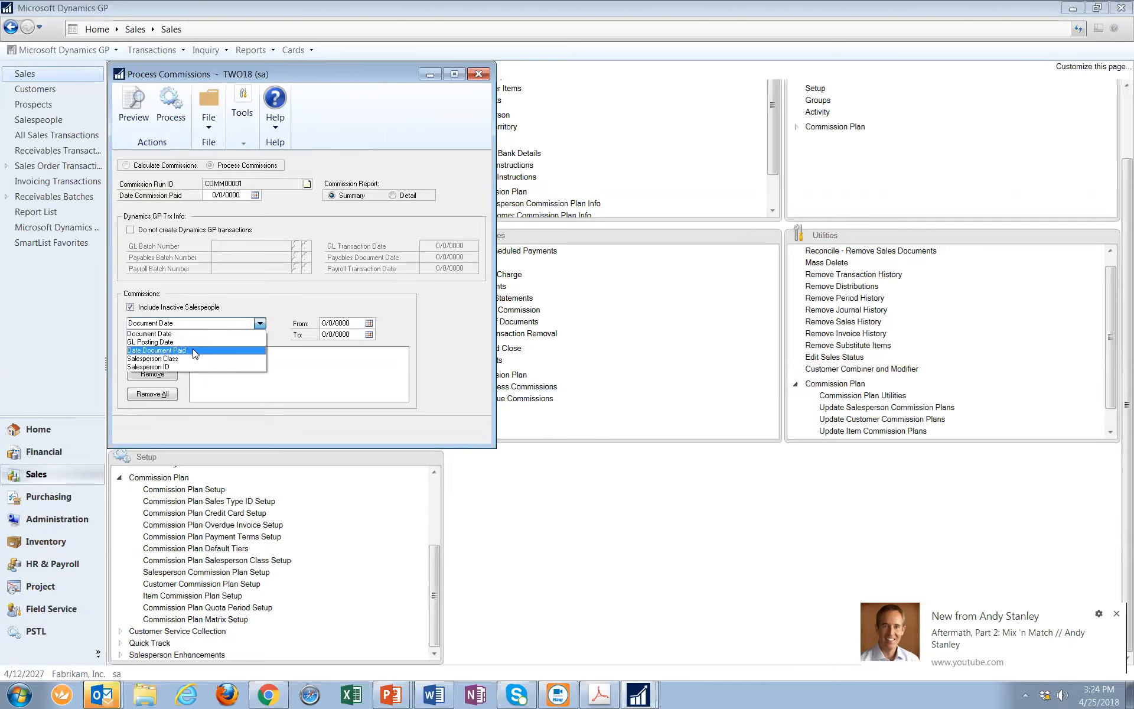
click(188, 351)
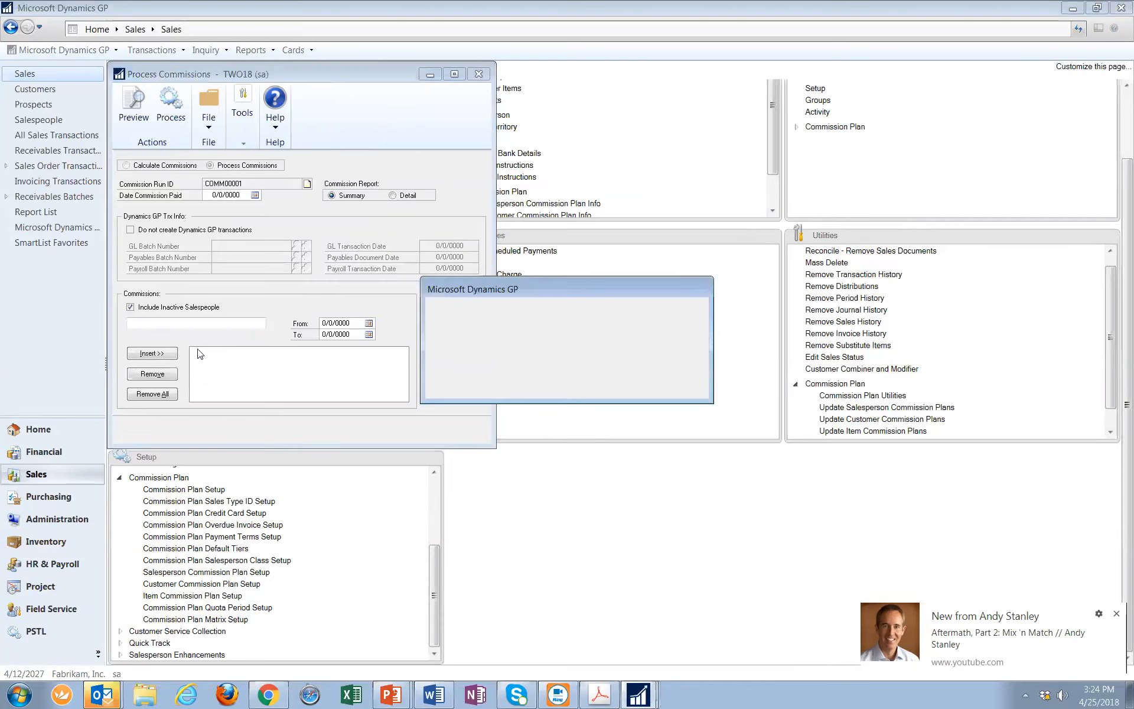
click(557, 387)
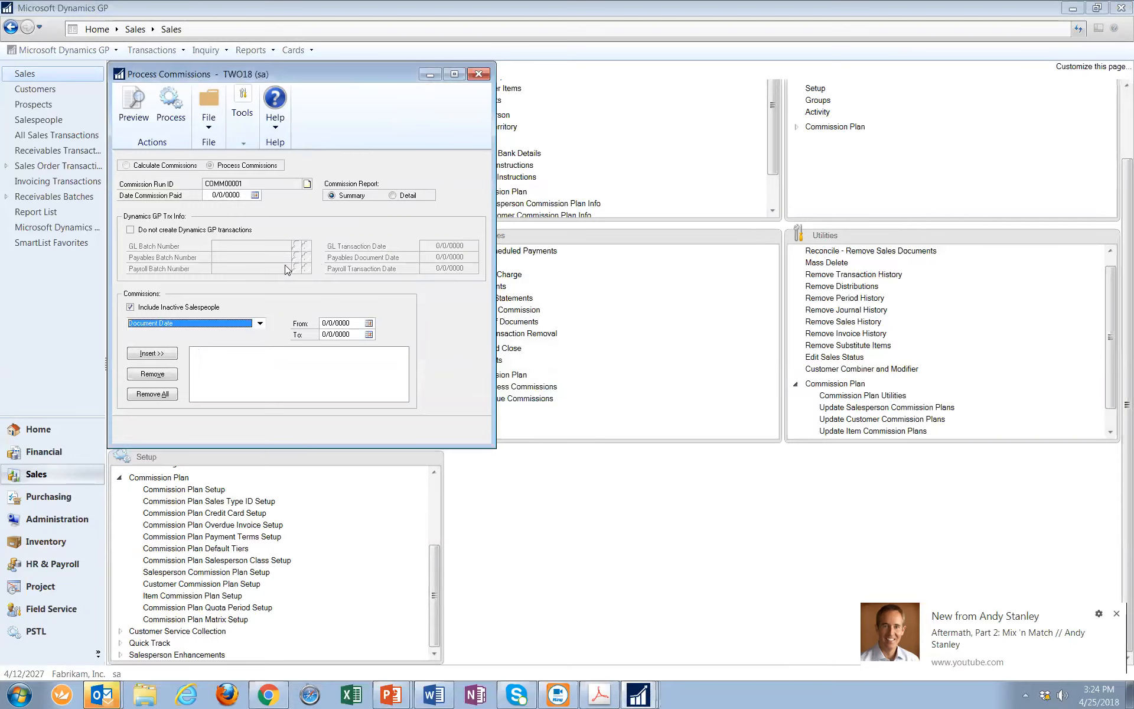
click(210, 325)
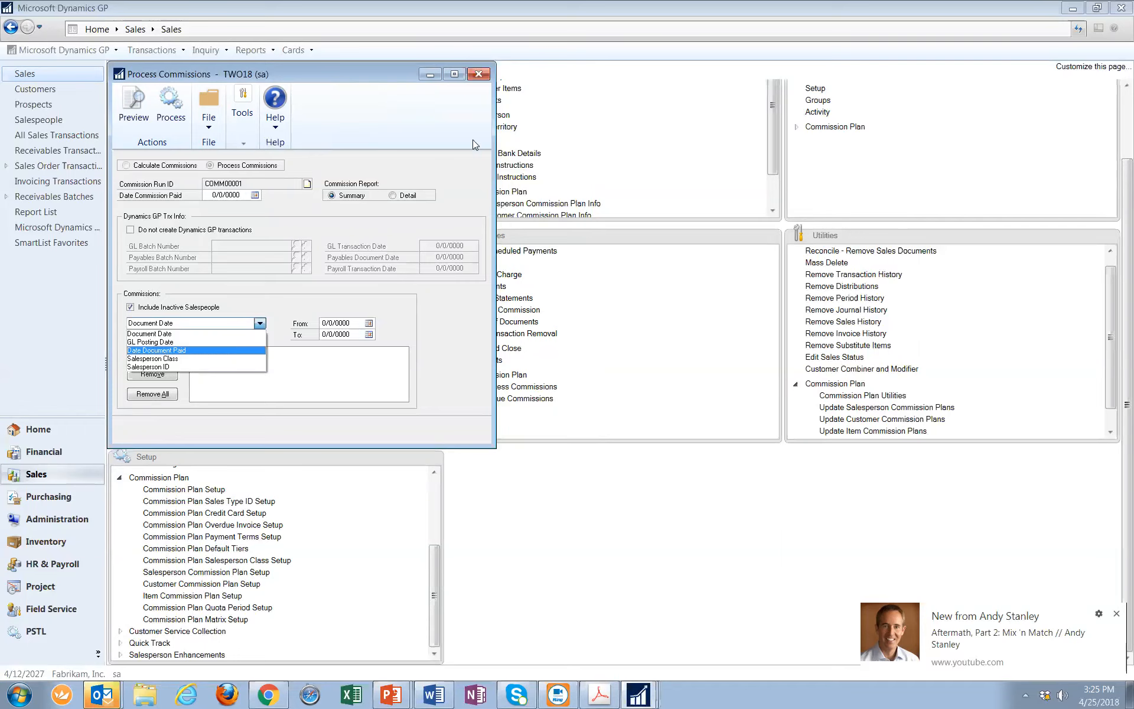
click(480, 78)
click(479, 75)
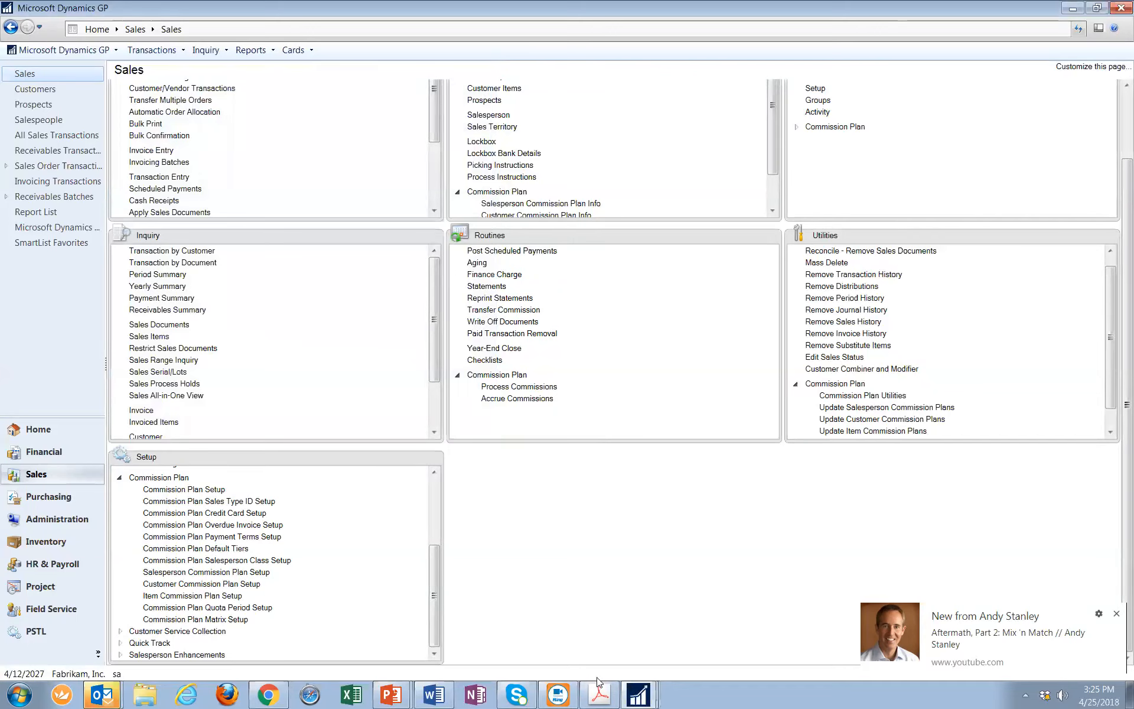
- Set Enable Commission Processing When to Document is Paid in Commission Plan Setup and apply the change
mouse_move(638, 696)
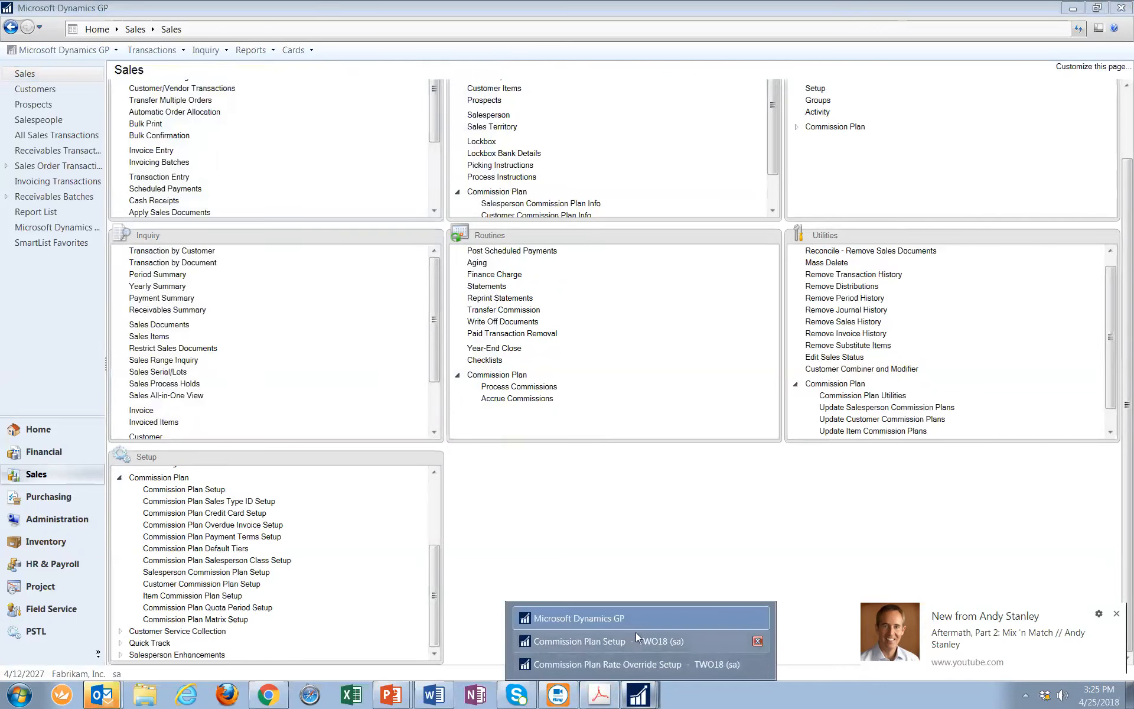
click(629, 634)
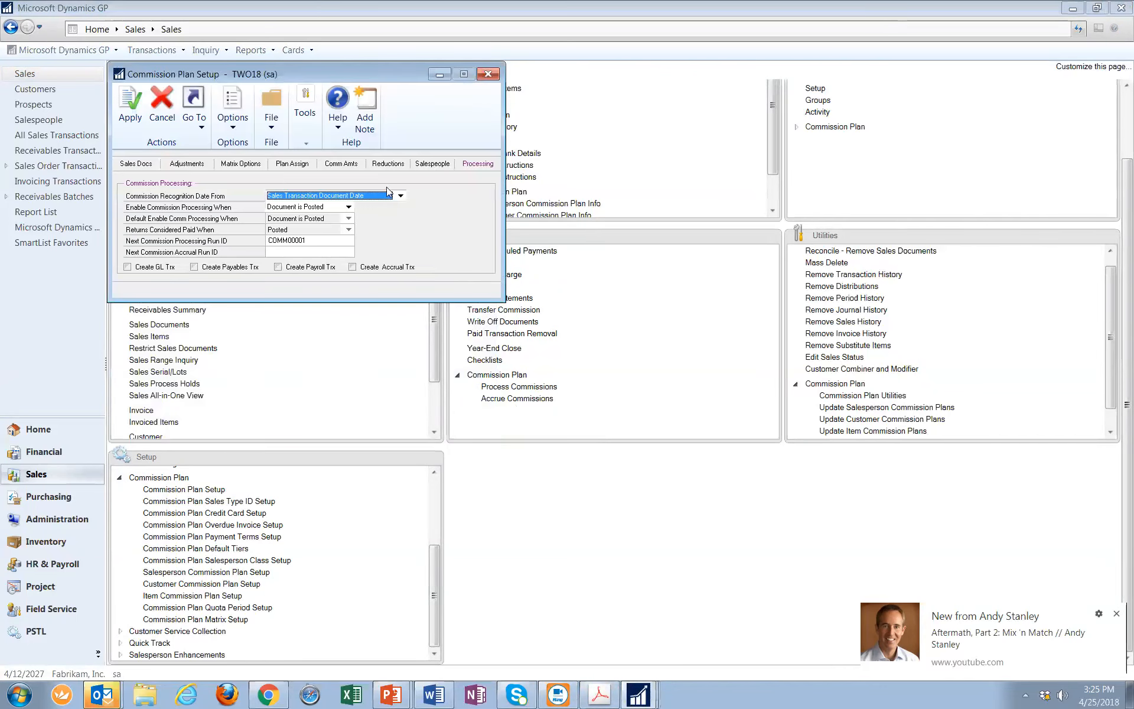
click(348, 206)
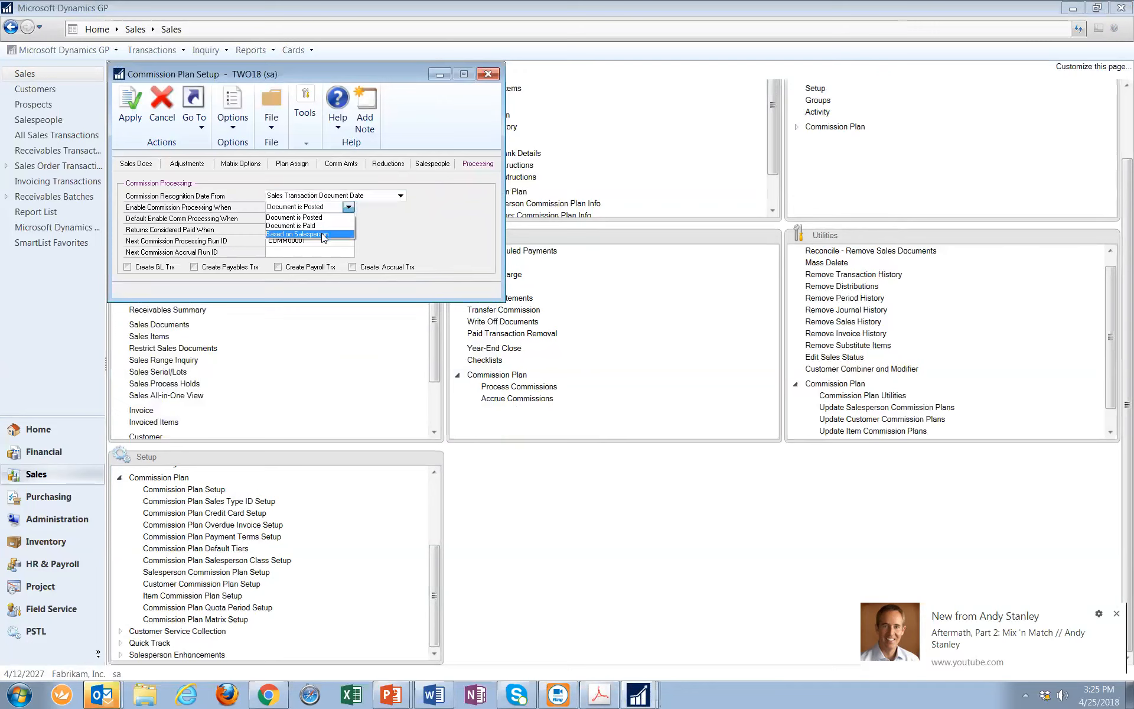
click(321, 225)
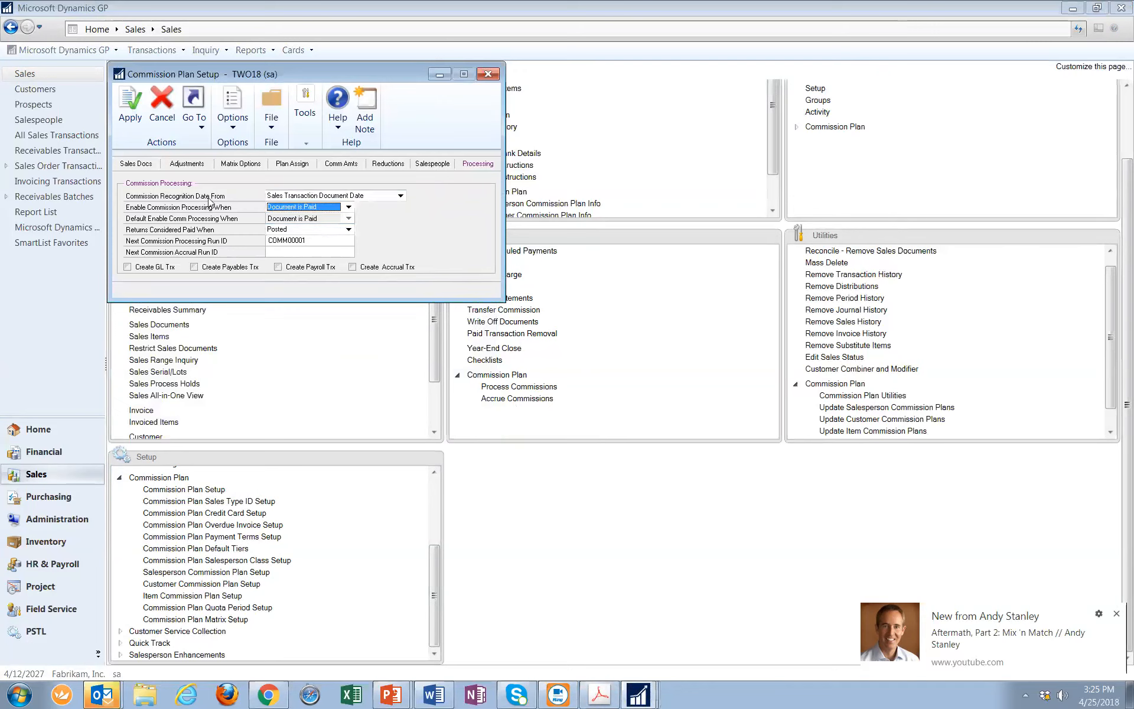
click(129, 112)
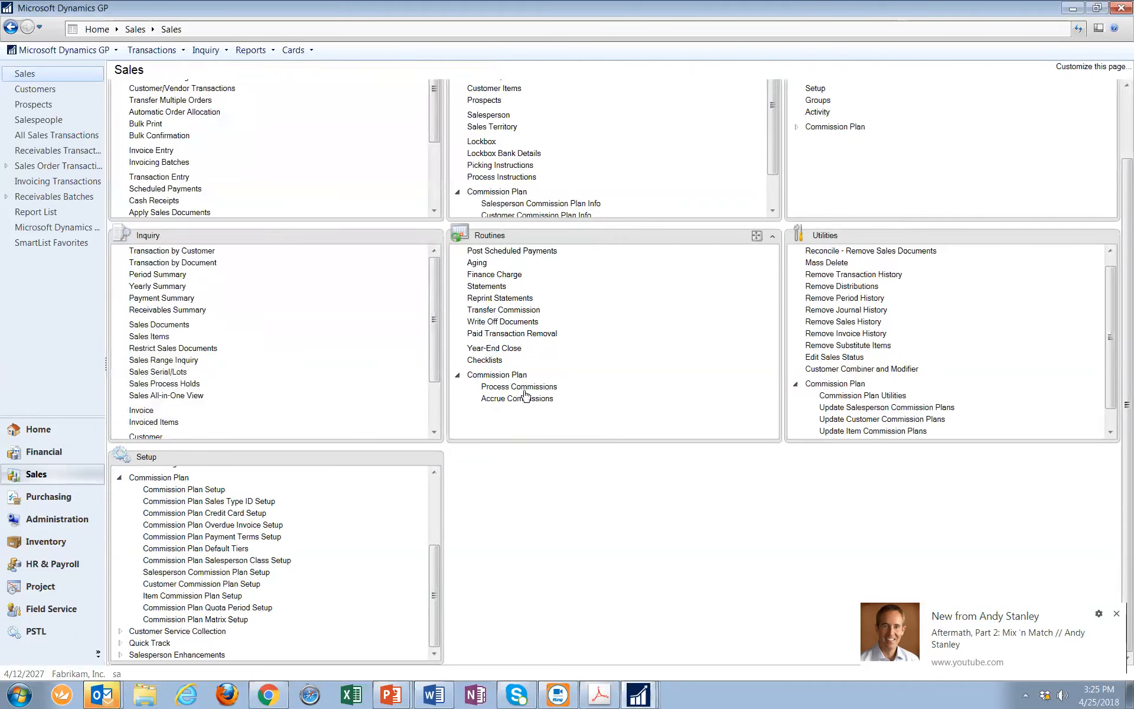
- Open Process Commissions and set the commission range criterion to Date Document Paid
click(499, 387)
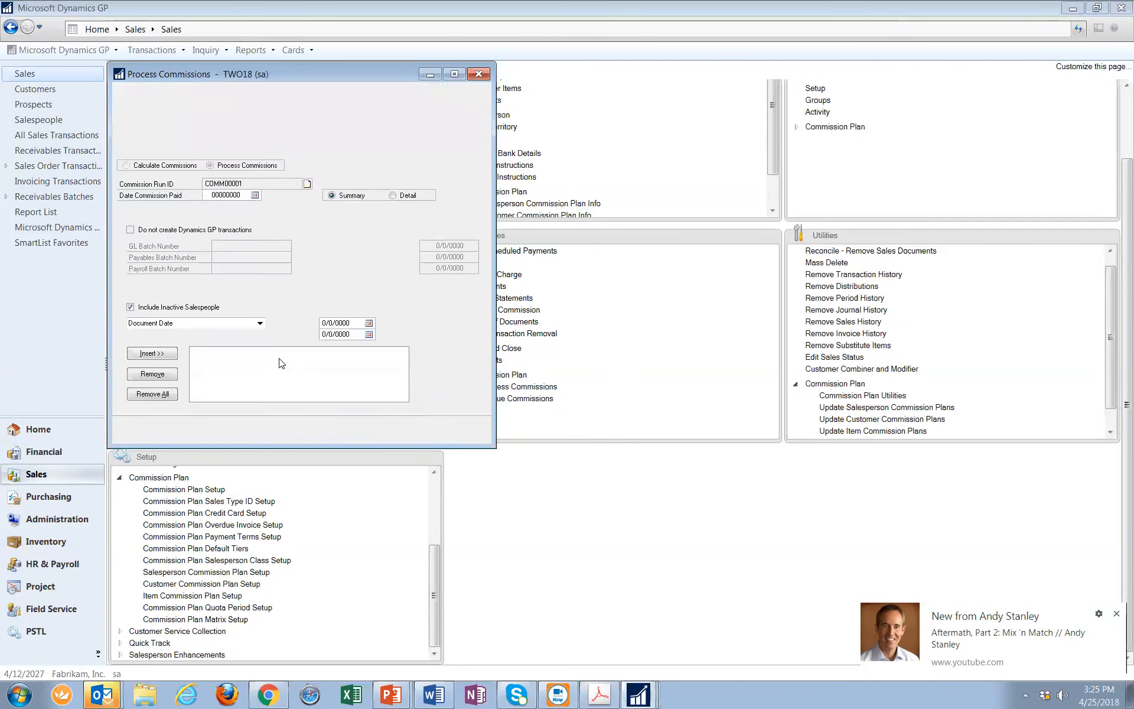
click(208, 324)
click(189, 340)
key(Tab)
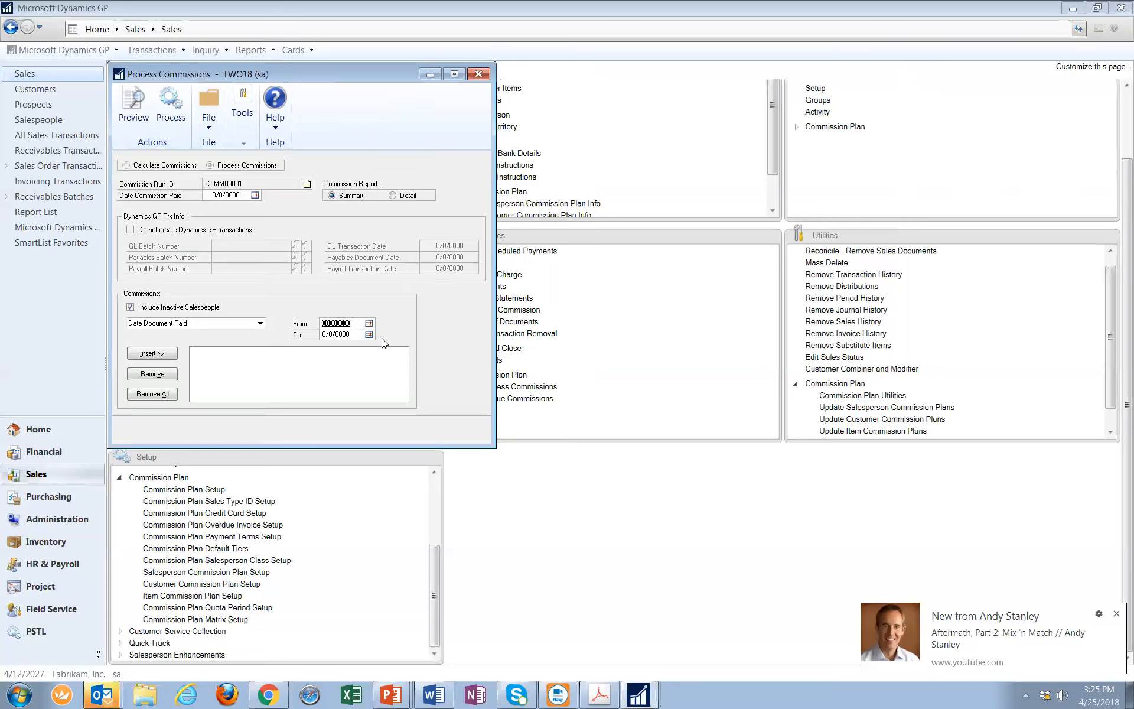
- Restrict the commissions to documents paid from 4/1/2018 to 4/30/2018 and insert that range into the restrictions list
text(04)
key(Tab)
text(04)
text(302018)
click(165, 354)
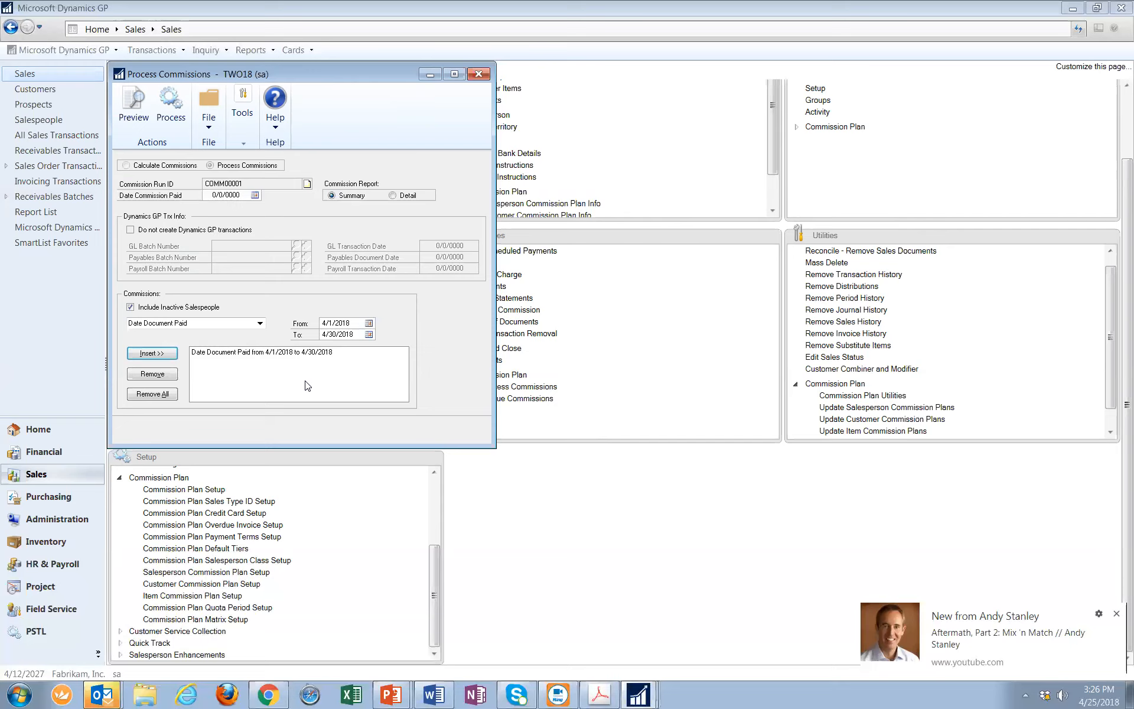
click(278, 355)
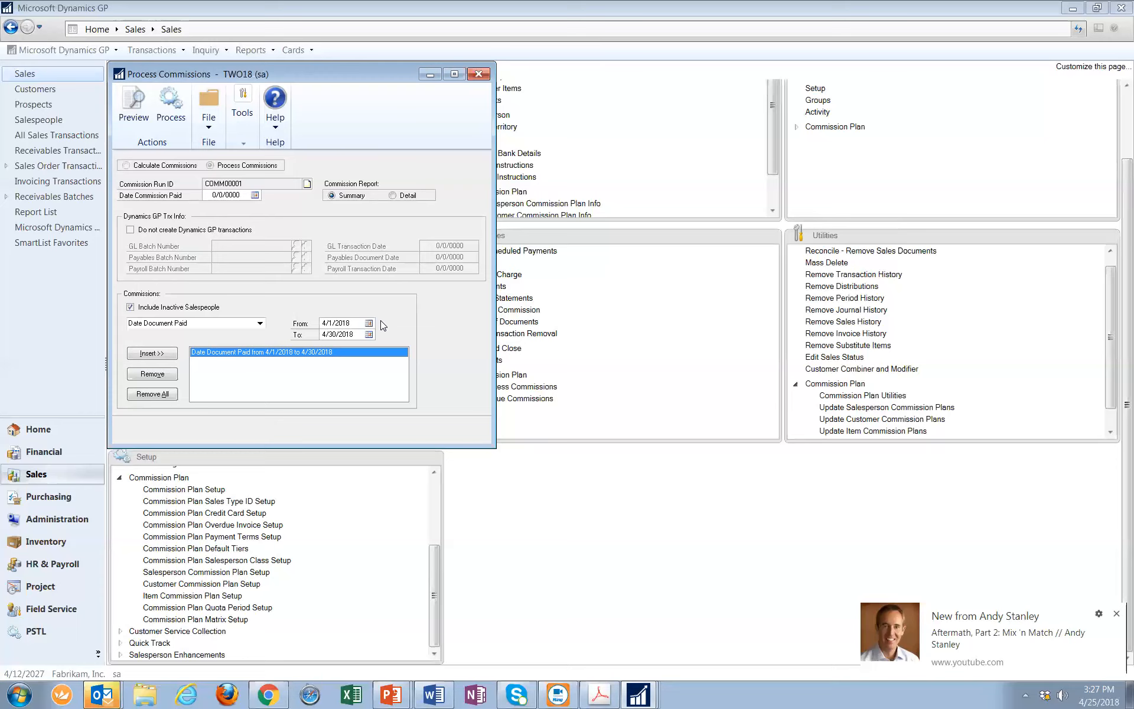
- Change the commission range criterion to Document Date and select its From date for entry
click(240, 329)
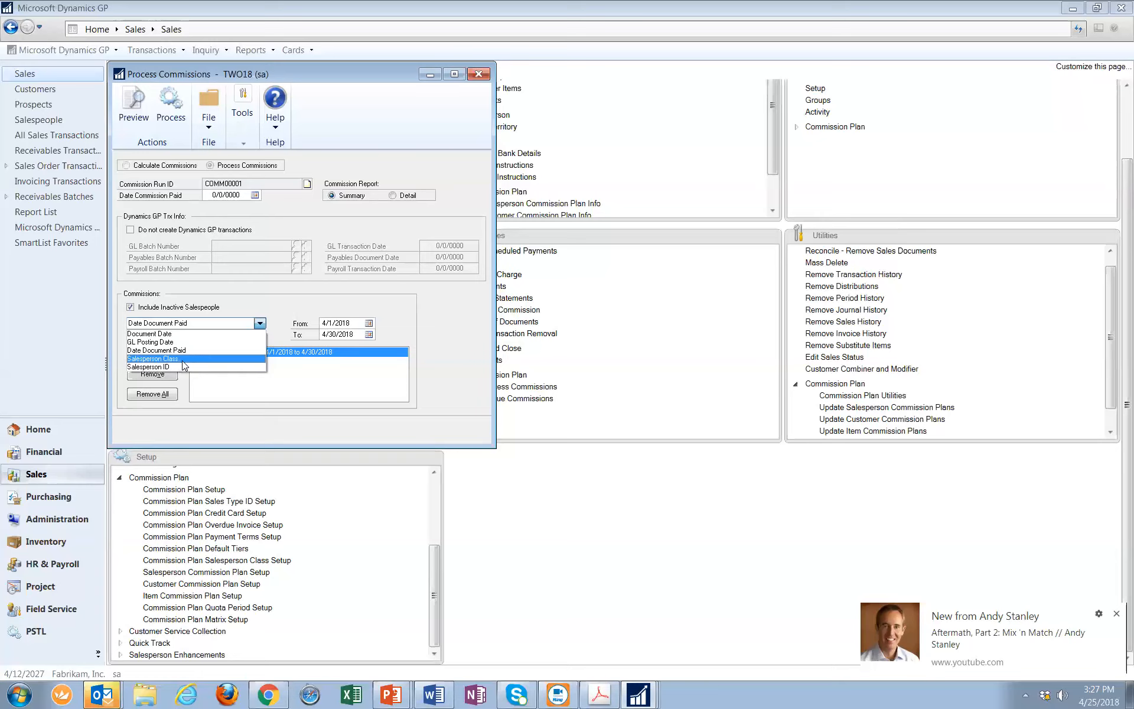
click(248, 350)
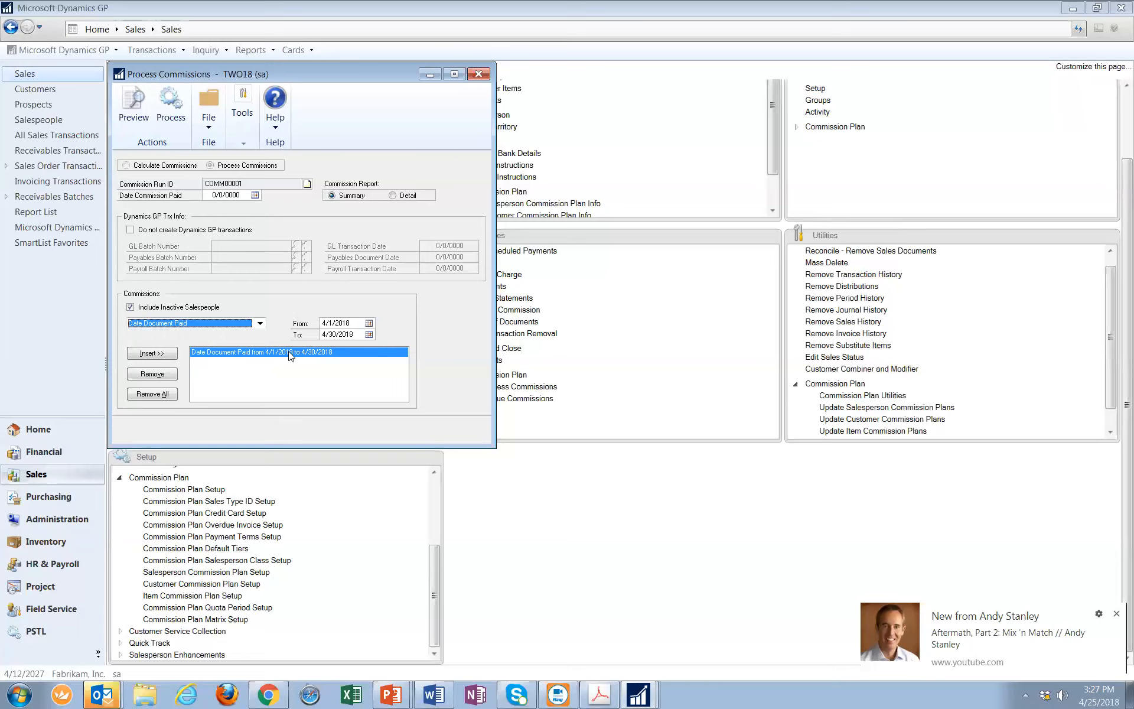
click(196, 325)
click(192, 333)
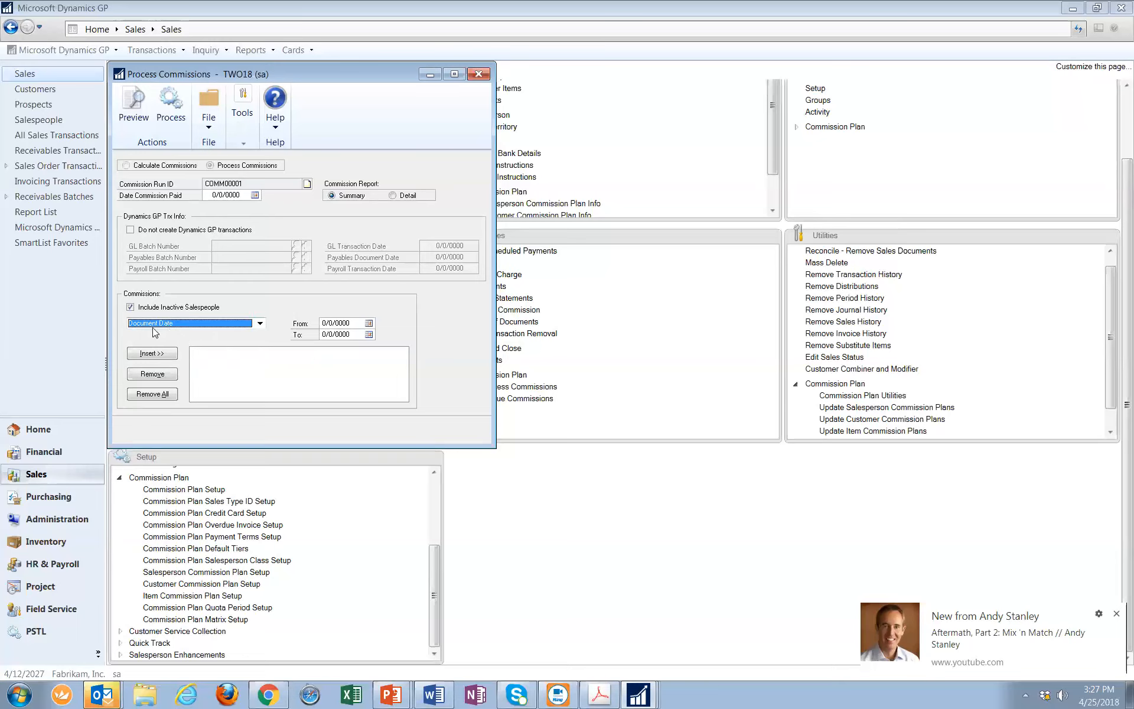
click(176, 324)
click(176, 334)
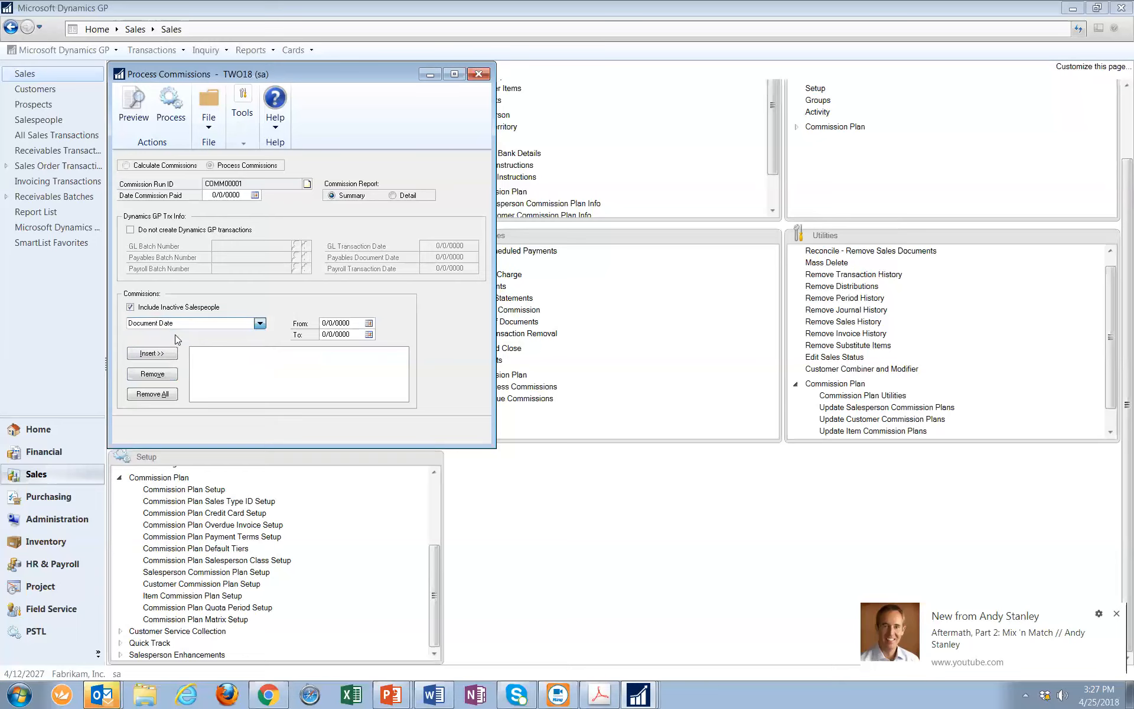
click(344, 323)
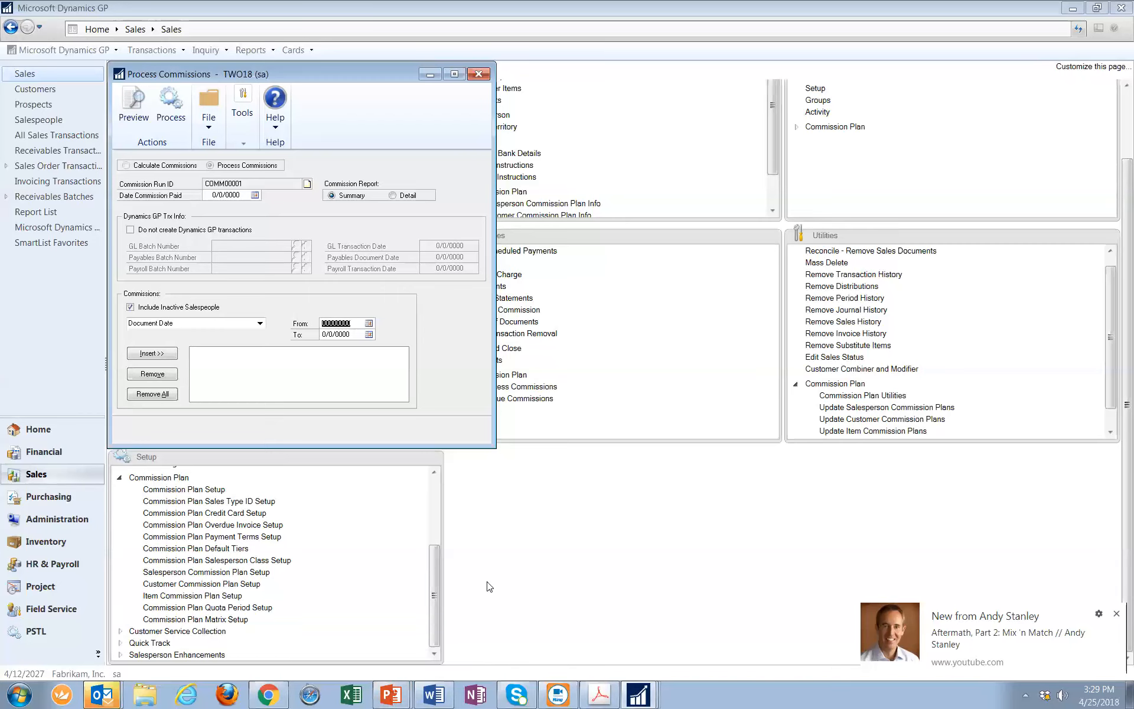
- Switch to the running PowerPoint slide show of 2018-04-25 CP Rate Override.pptx and advance one slide past Product Demo
click(395, 696)
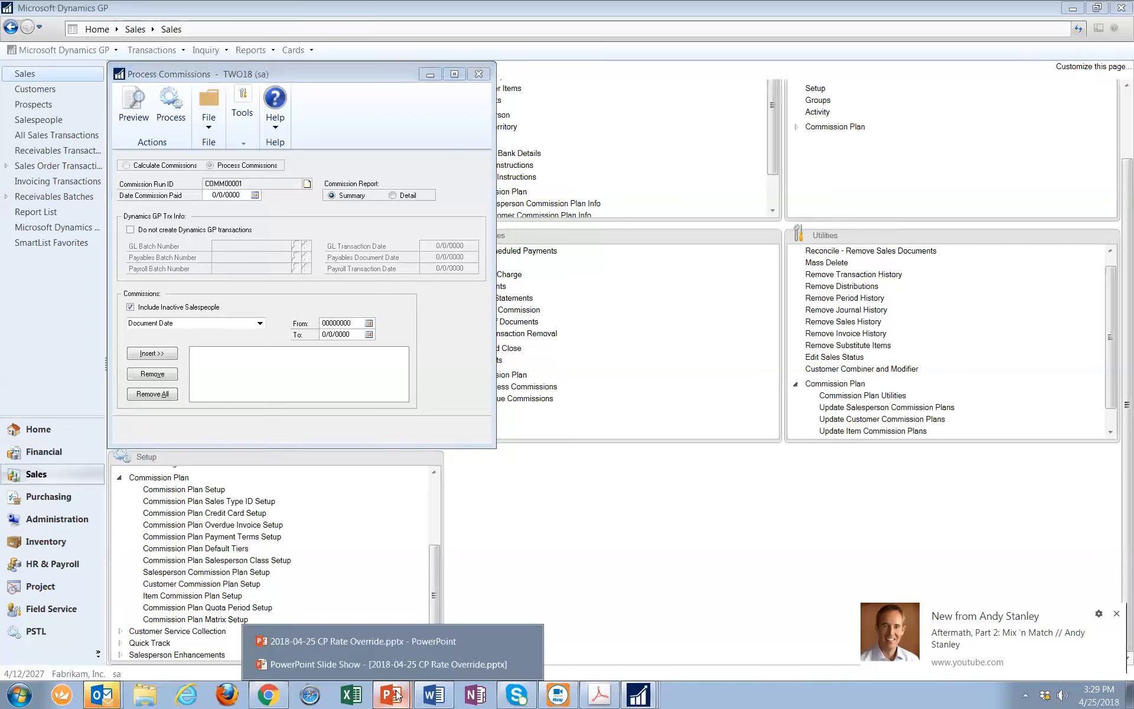
click(385, 665)
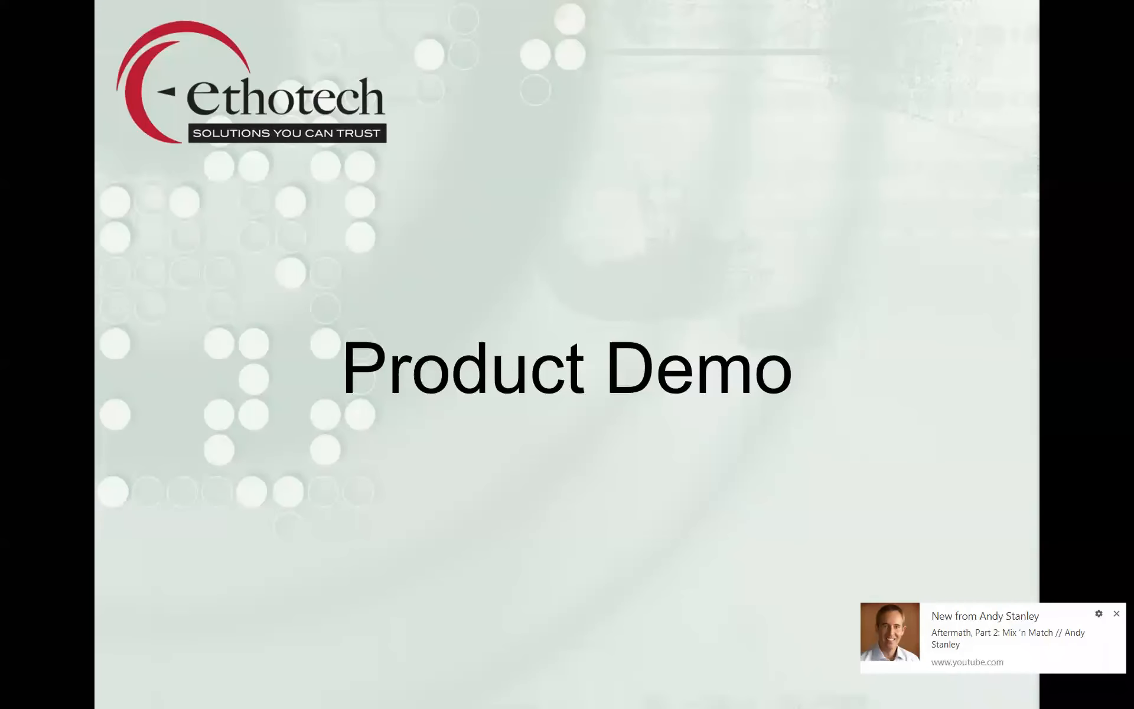
key(Right)
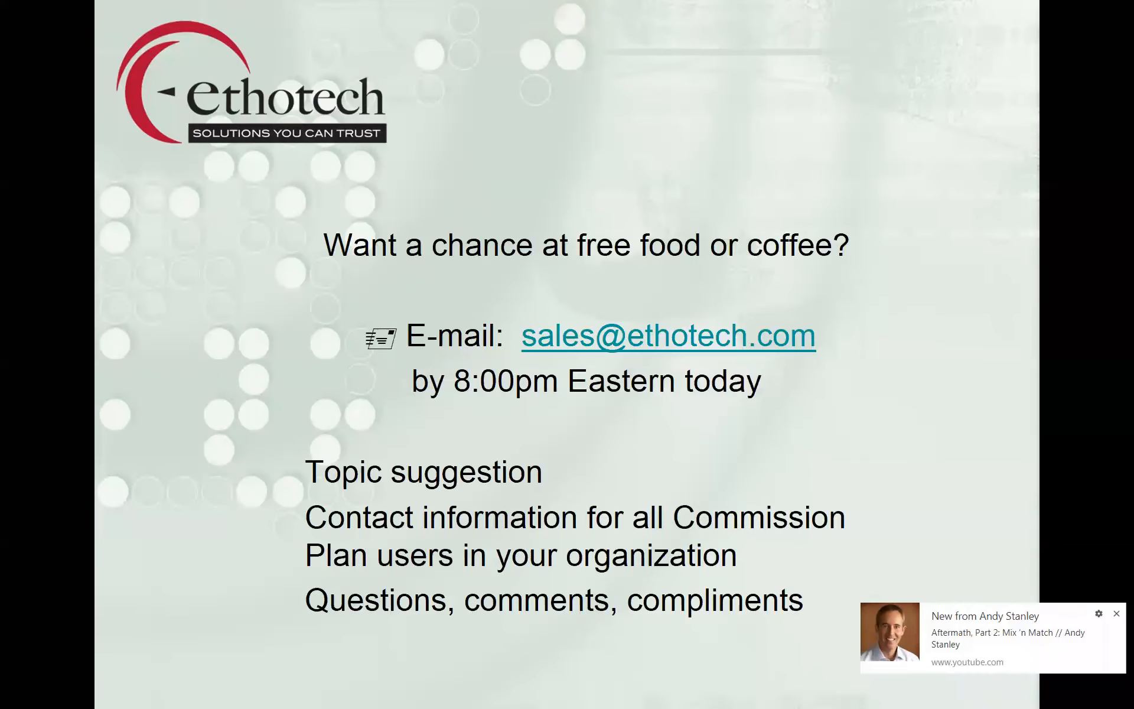